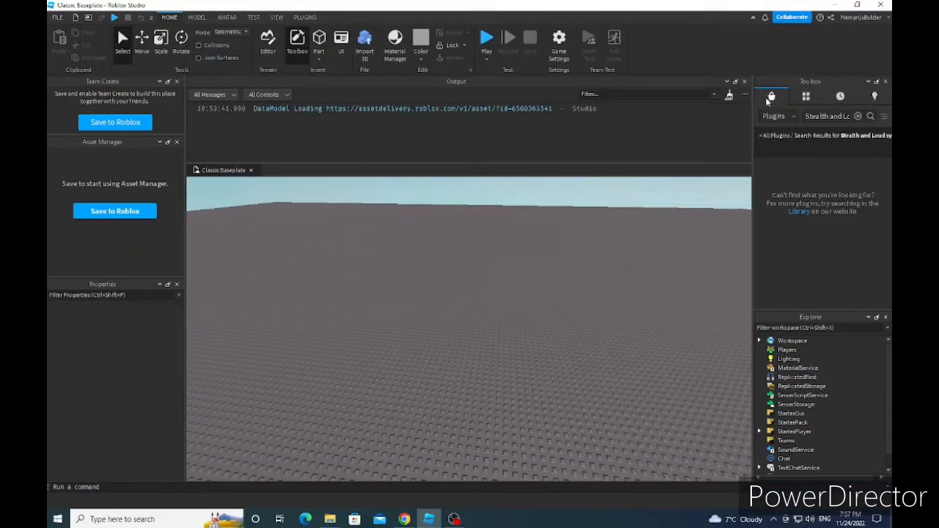
- Show the Marketplace model categories in the Toolbox and nudge the camera over the baseplate
left_click(771, 97)
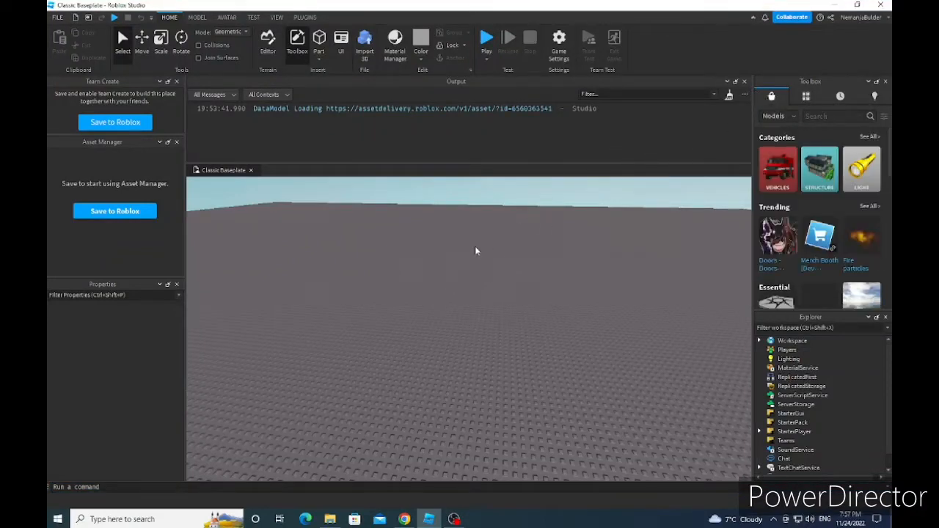
key("w")
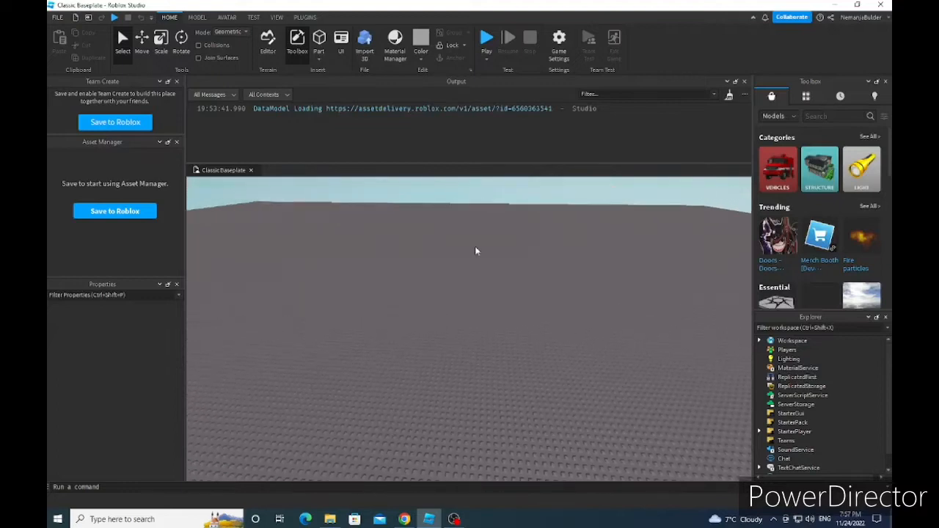
right_click_drag(475, 251, 360, 262)
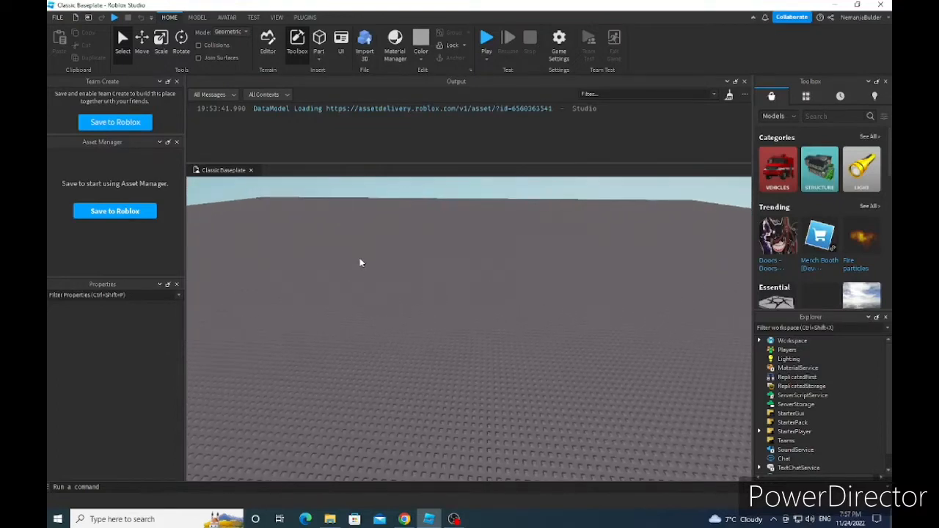
key("w")
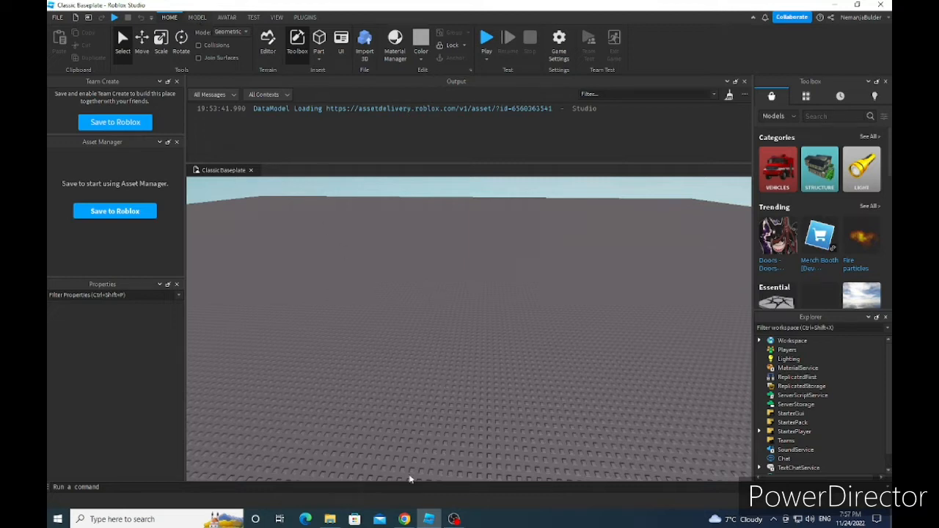
- From the heist game's browser page, follow the description's Plugin link to the Stealth Loud System page
left_click(405, 519)
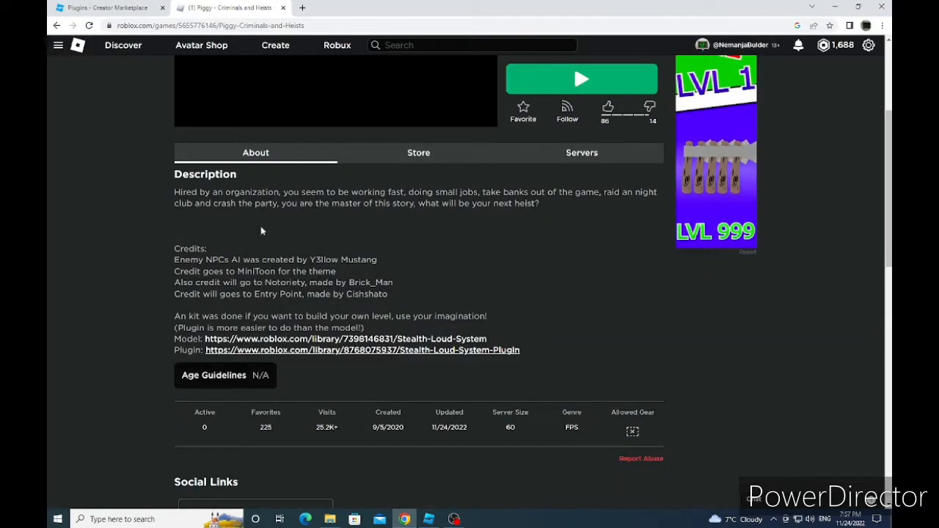
scroll(254, 219, "up", 5)
left_click_drag(508, 157, 587, 213)
left_click(587, 213)
scroll(185, 169, "down", 4)
scroll(181, 215, "up", 1)
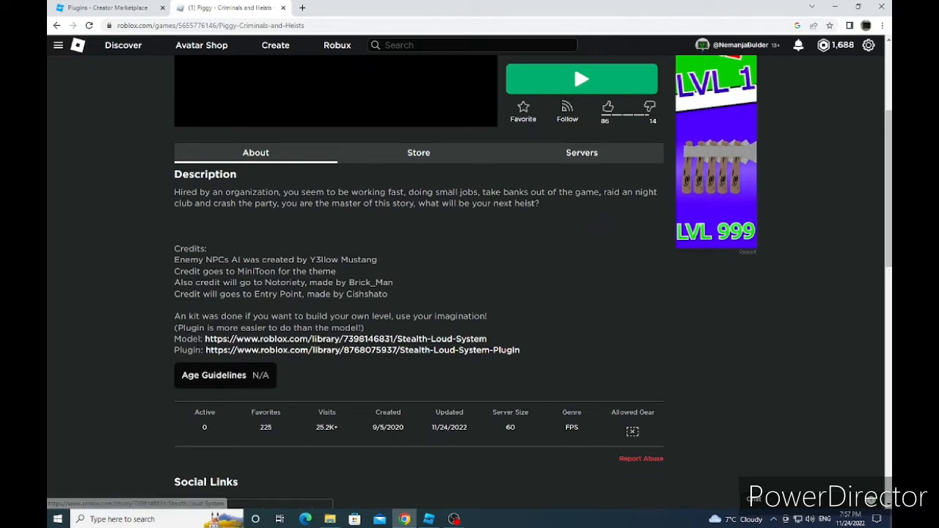
left_click(345, 355)
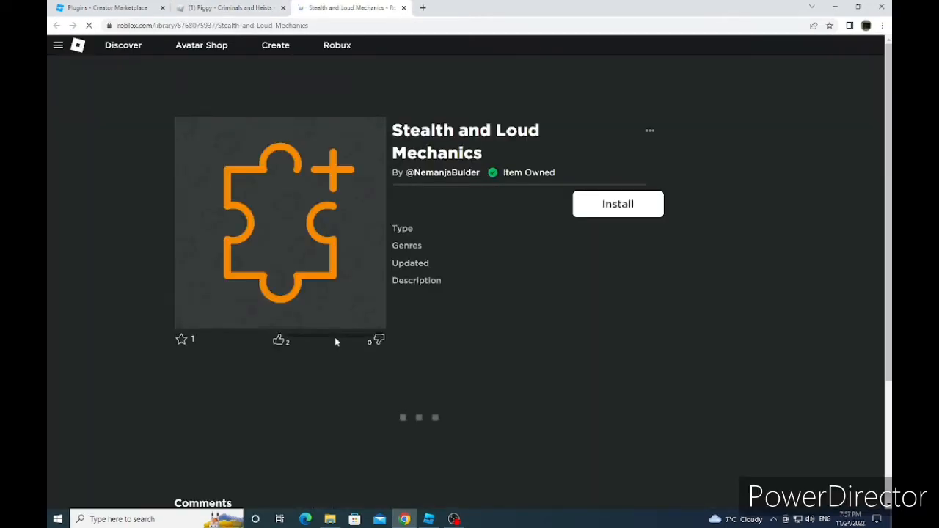
scroll(343, 311, "down", 1)
scroll(342, 311, "down", 1)
scroll(342, 294, "up", 2)
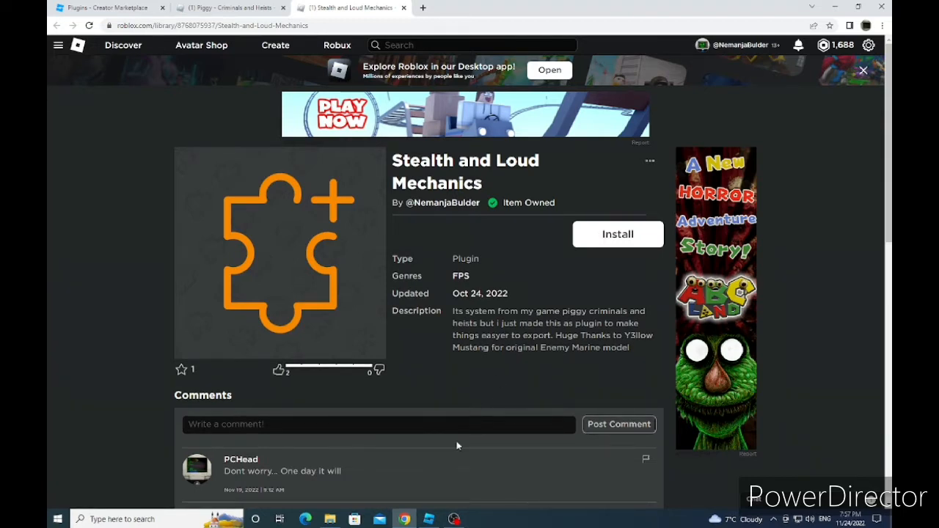
- Launch the Stealth / Loud System plugin from the Plugins ribbon and float its window over the viewport
left_click(429, 518)
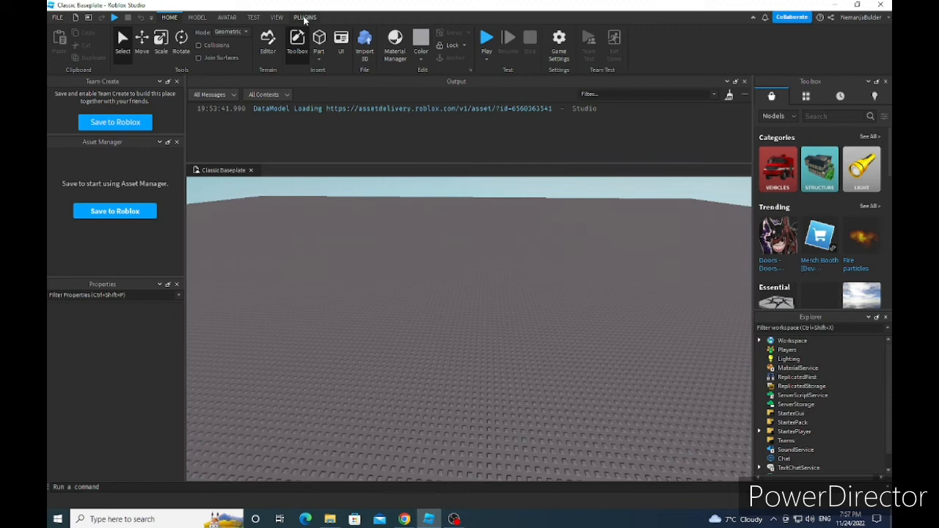
left_click(305, 18)
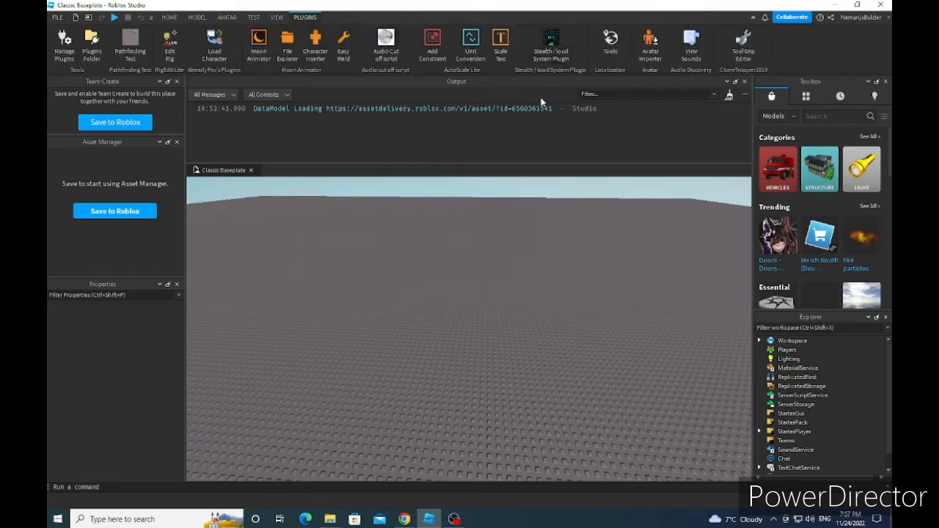
left_click(545, 51)
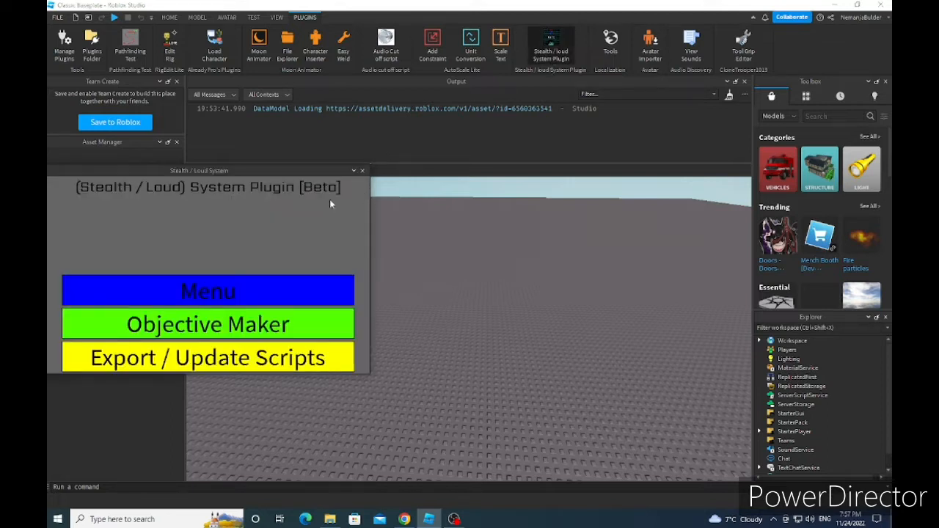
left_click_drag(281, 174, 443, 194)
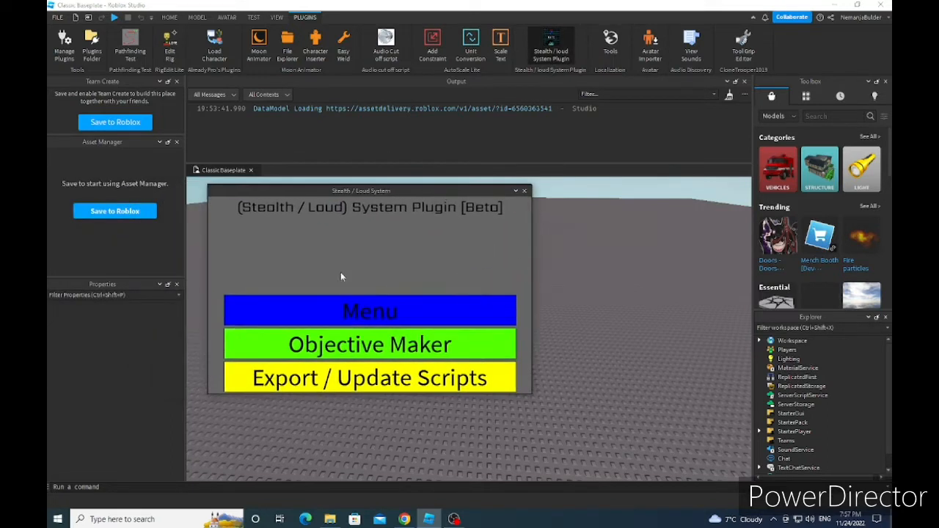
- Resize the floating plugin window until Menu, Objective Maker and Export options are all visible
left_click_drag(532, 236, 293, 236)
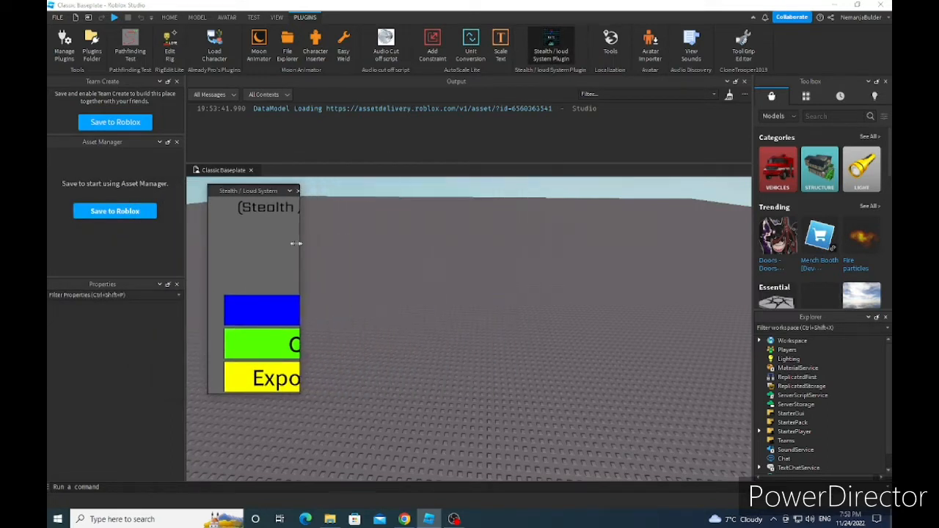
left_click_drag(251, 397, 265, 285)
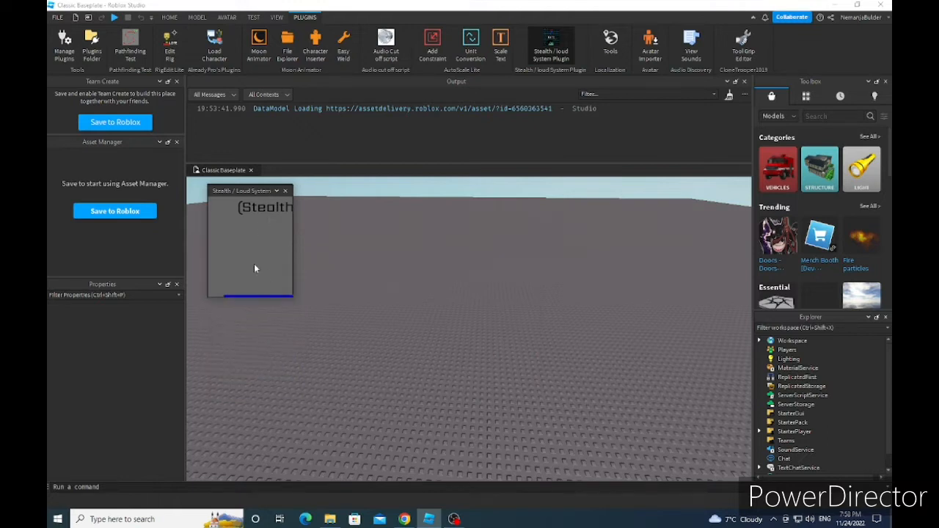
left_click_drag(294, 247, 541, 243)
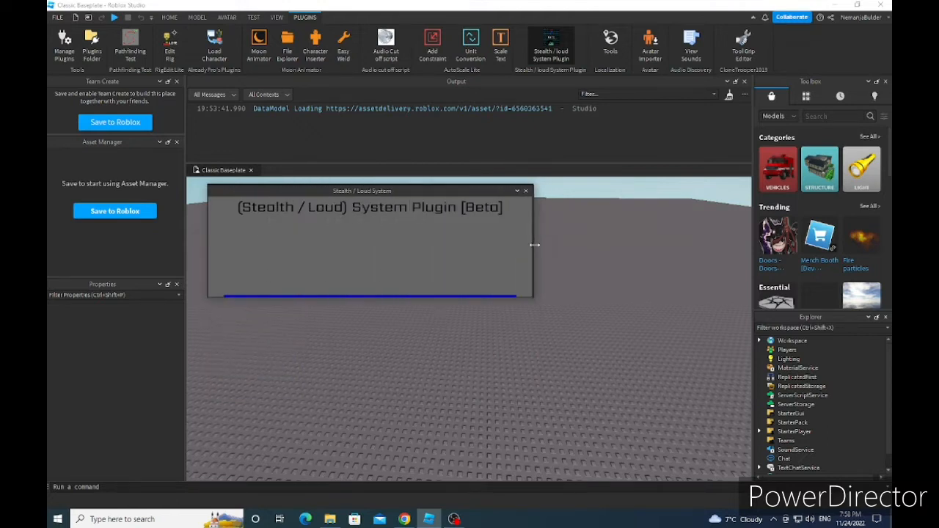
left_click_drag(480, 298, 469, 402)
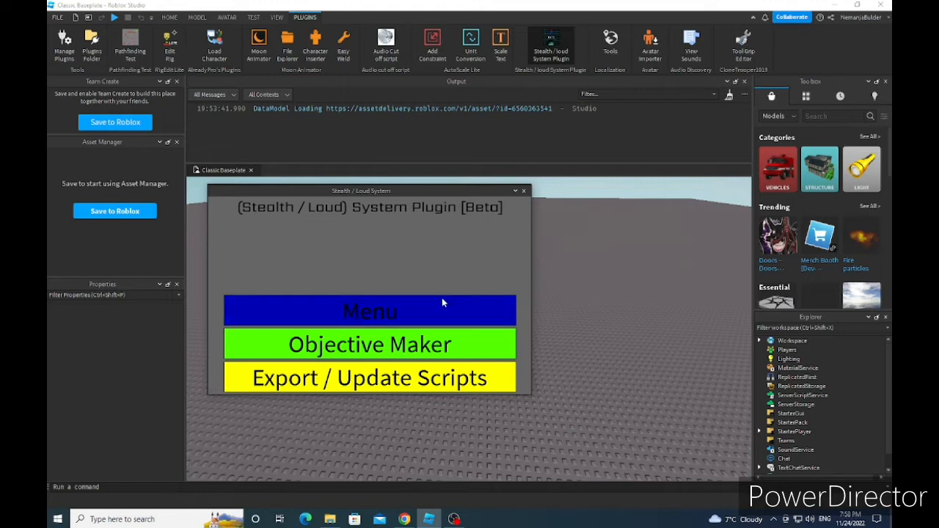
left_click(335, 309)
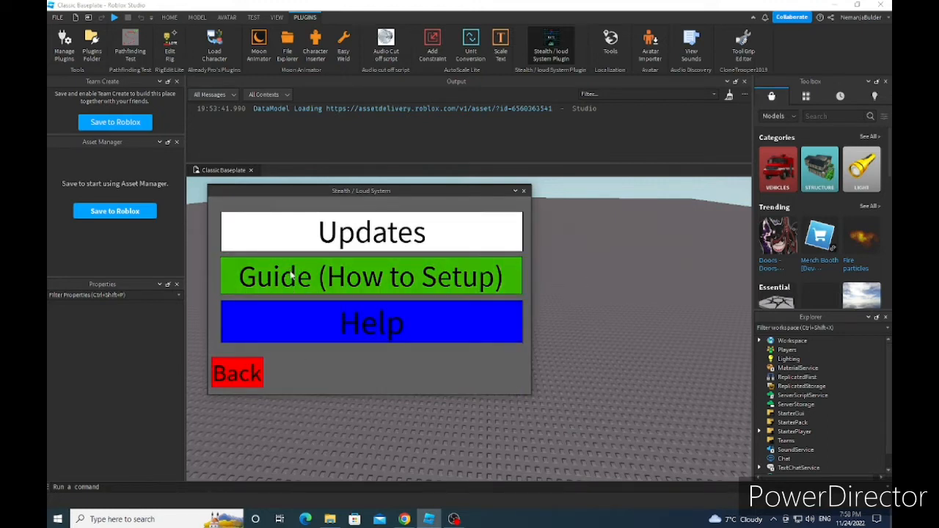
left_click(293, 275)
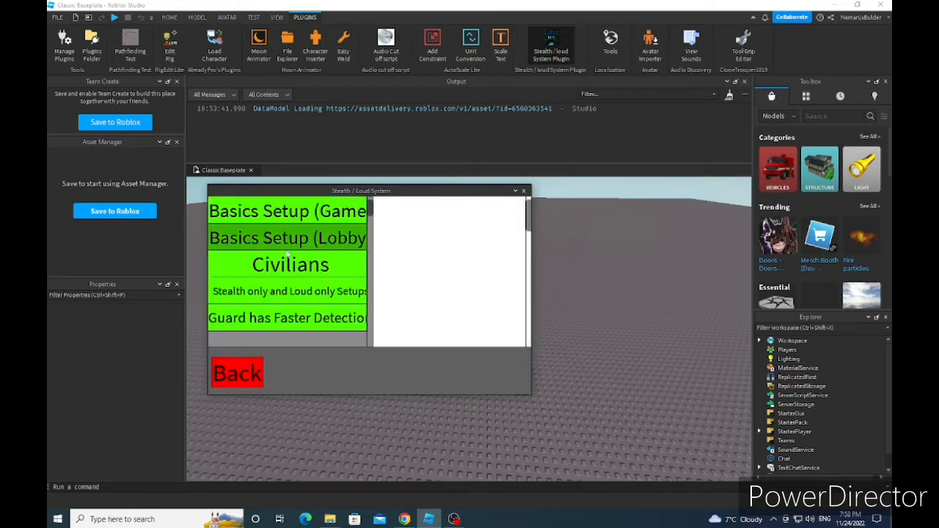
left_click(243, 373)
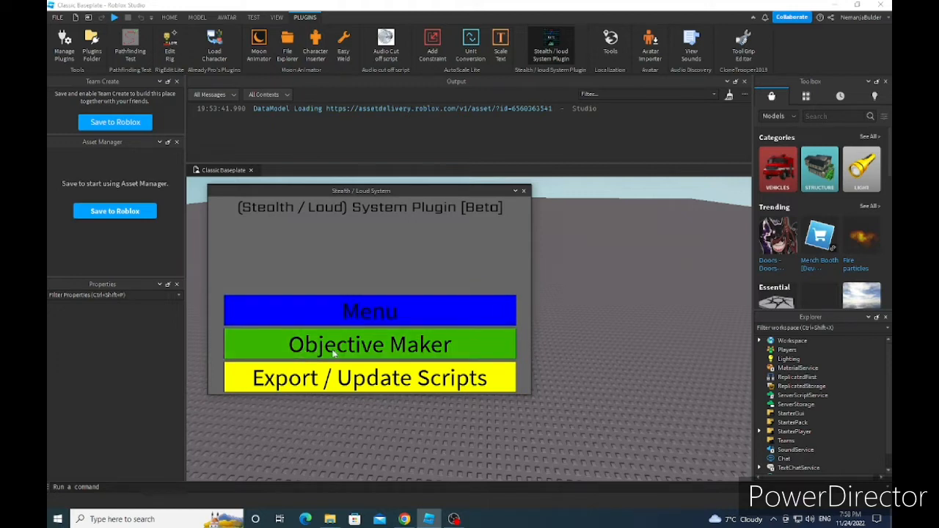
- Run the plugin's Game System export with all script folders checked
left_click(367, 376)
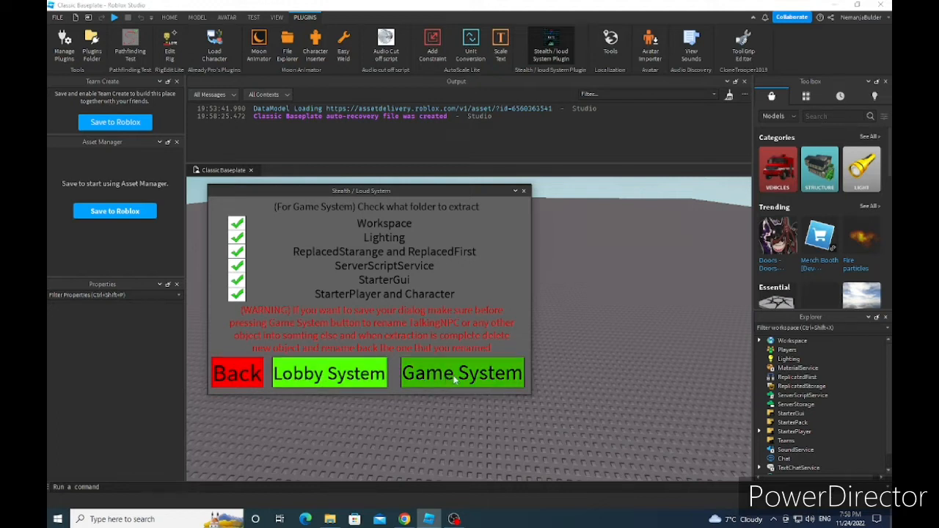
left_click(455, 378)
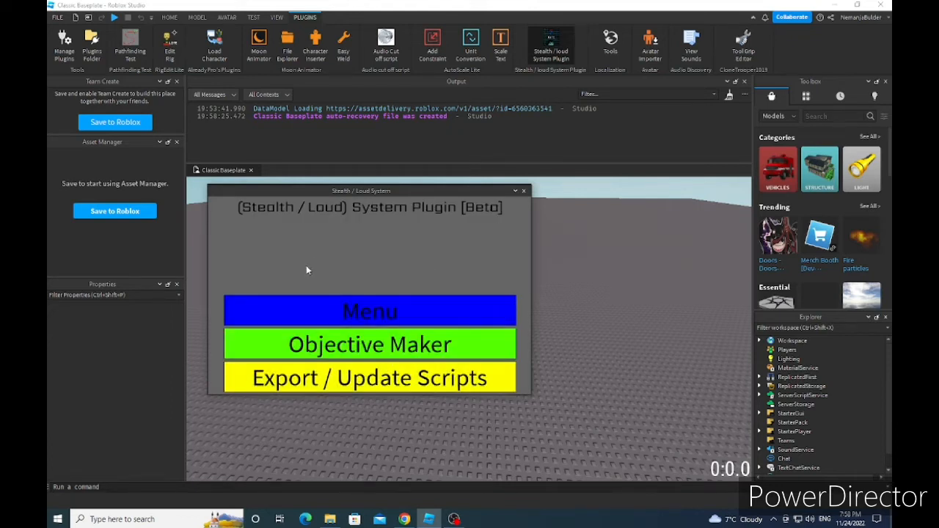
- Close the plugin and inspect the imported StealthSong and ObjCom sounds in Workspace
left_click(543, 45)
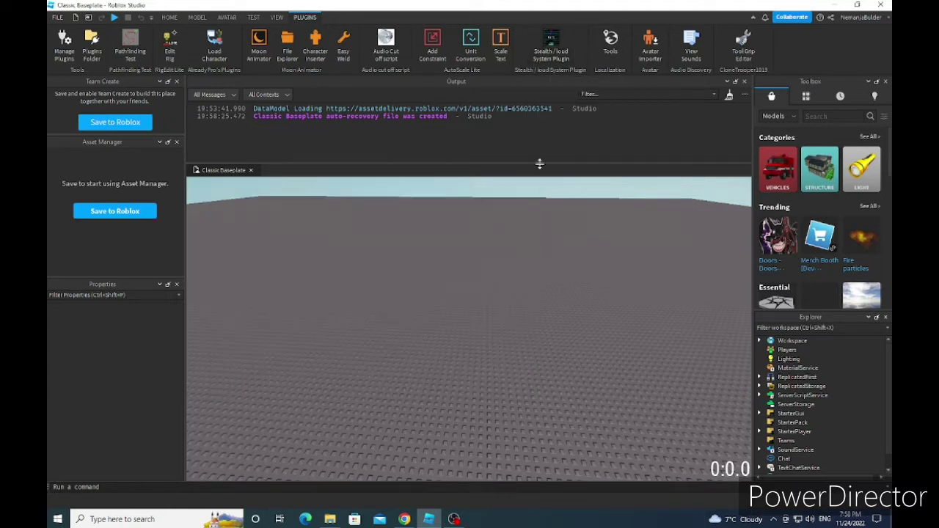
left_click(760, 342)
scroll(807, 396, "down", 3)
left_click(803, 365)
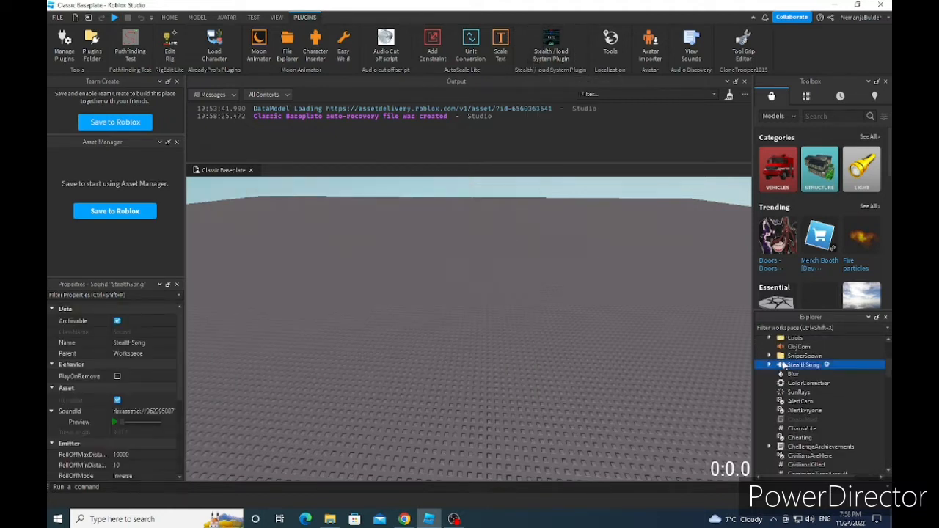
scroll(784, 365, "up", 2)
left_click(800, 449)
scroll(798, 378, "down", 3)
scroll(799, 374, "down", 3)
scroll(800, 370, "down", 3)
scroll(799, 370, "down", 3)
scroll(800, 370, "down", 3)
scroll(800, 370, "down", 3)
scroll(800, 370, "down", 2)
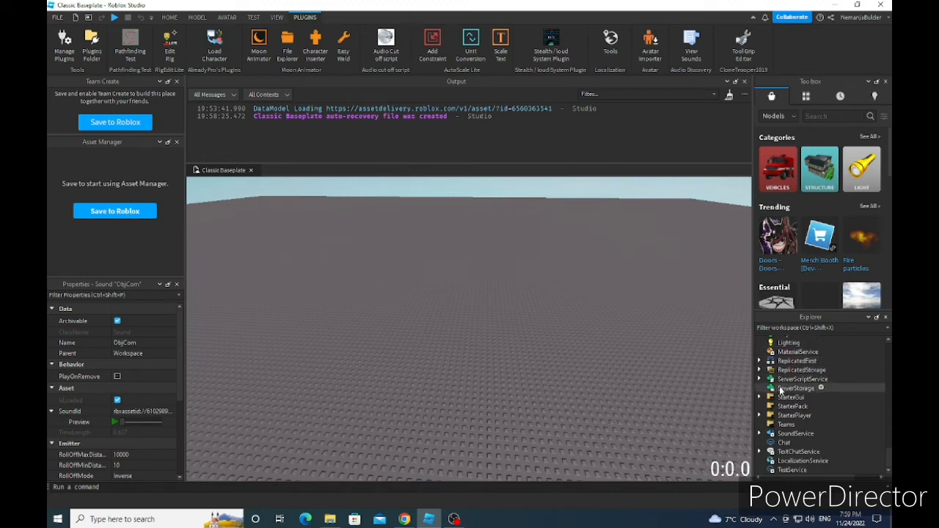
- Expand SoundService, fly toward the maze walls and remove a stray selected part in the sky
left_click(763, 433)
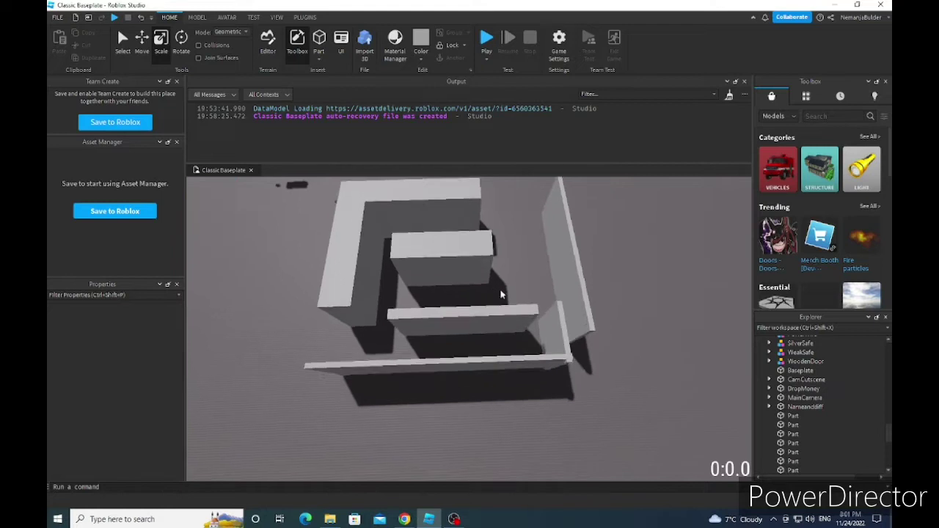
right_click_drag(501, 293, 495, 297)
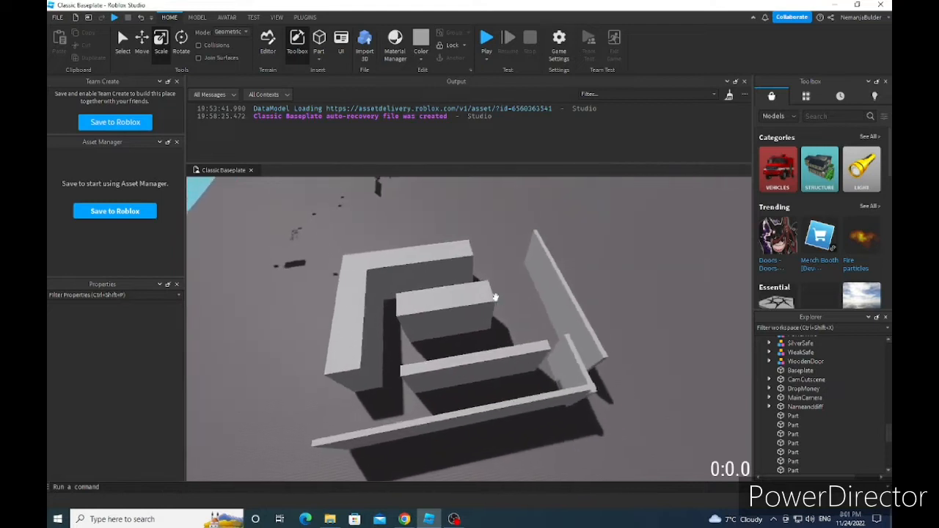
scroll(495, 298, "up", 5)
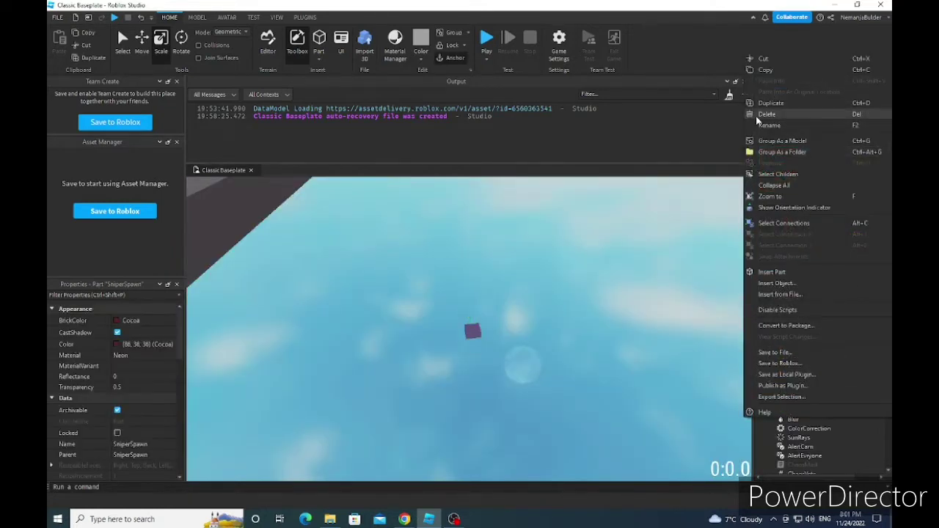
left_click(766, 114)
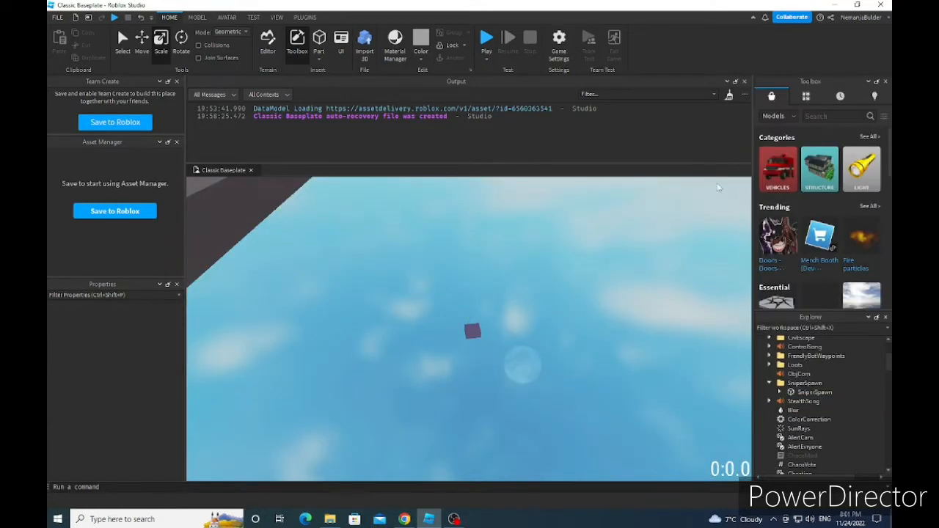
left_click(476, 330)
mouse_move(476, 329)
right_mouse_down()
mouse_move(426, 302)
mouse_move(511, 334)
mouse_move(528, 359)
mouse_move(470, 357)
right_mouse_up()
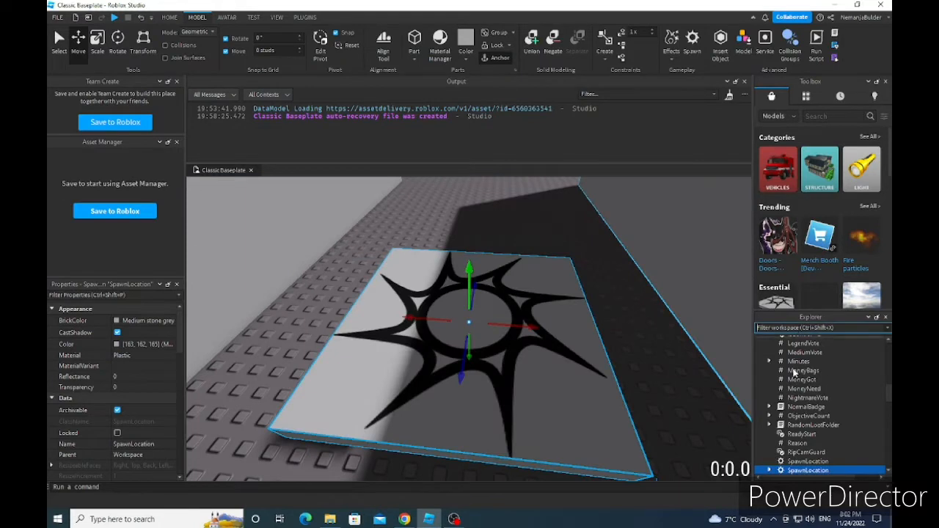
scroll(807, 403, "down", 3)
- Delete the extra floating SpawnLocation and fly into the building to check the remaining one
left_click(807, 384)
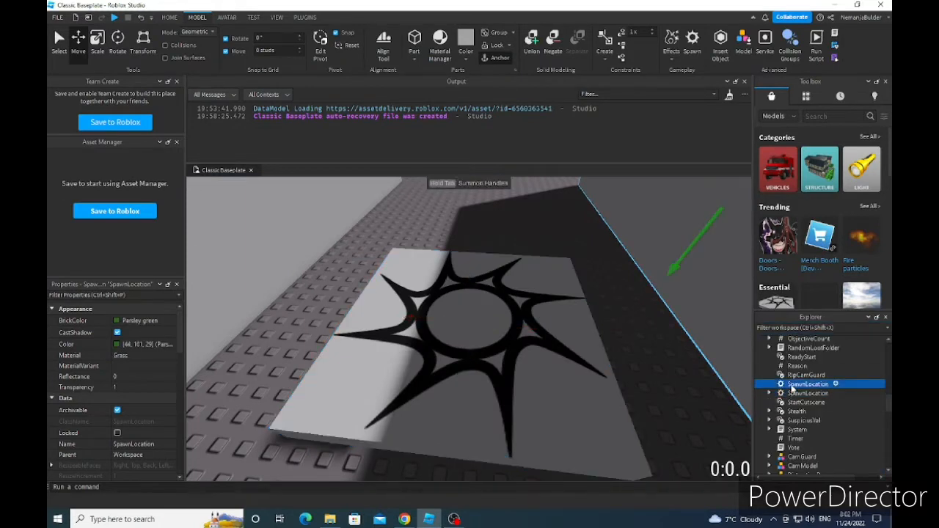
key("f")
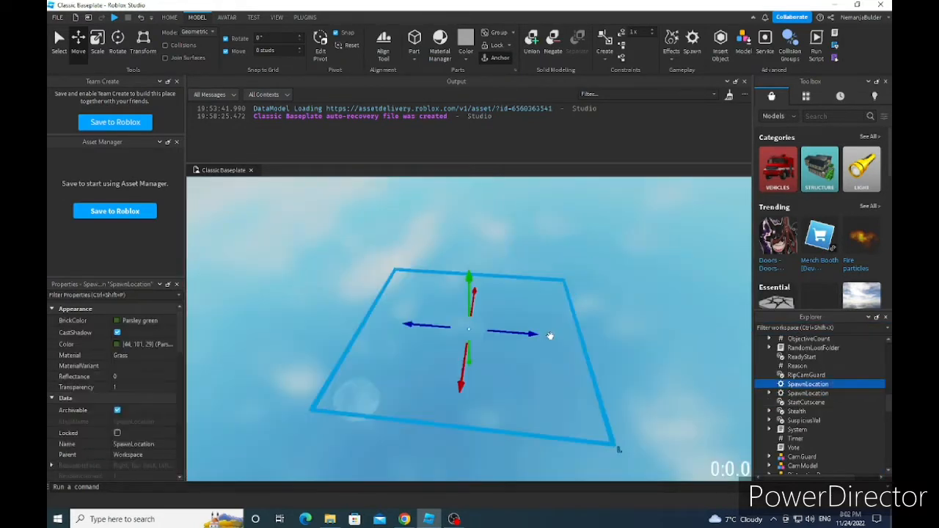
right_click_drag(534, 335, 504, 369)
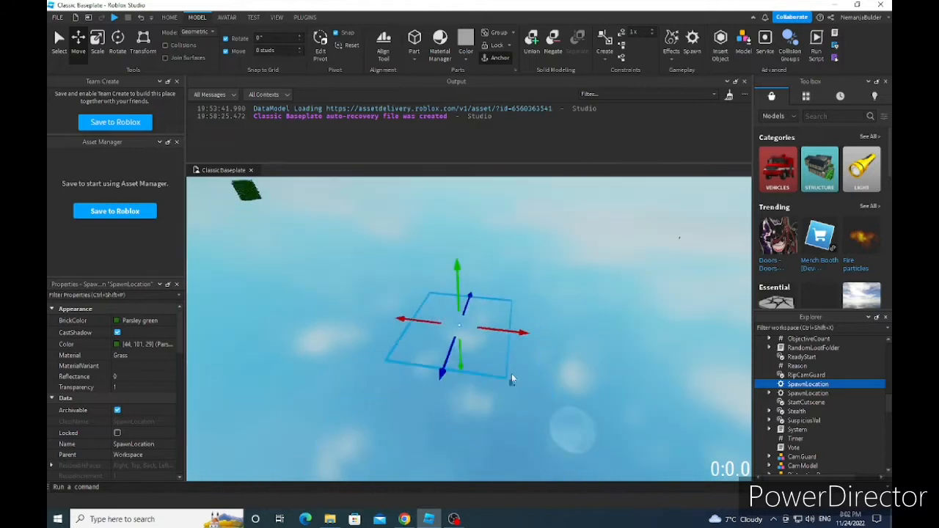
right_click(470, 313)
left_click(513, 85)
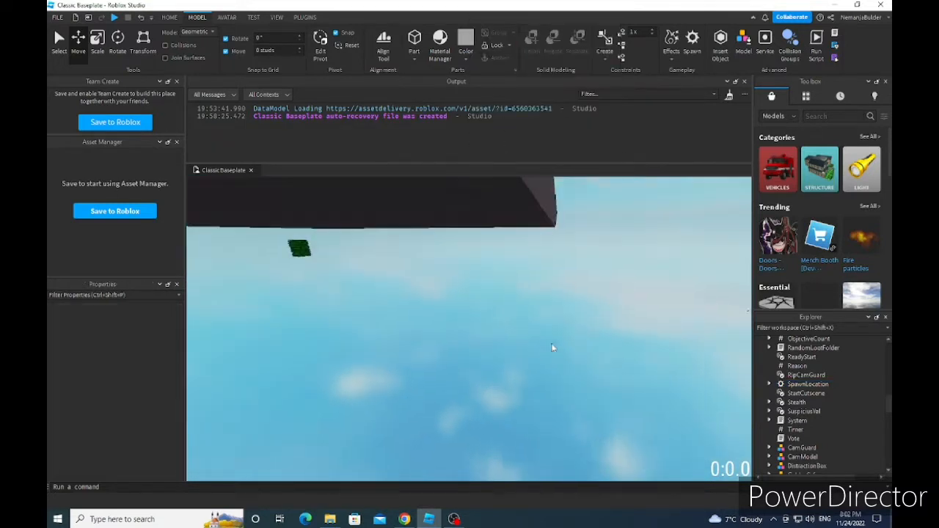
mouse_move(468, 242)
right_mouse_down()
mouse_move(458, 236)
mouse_move(455, 308)
mouse_move(411, 293)
right_mouse_up()
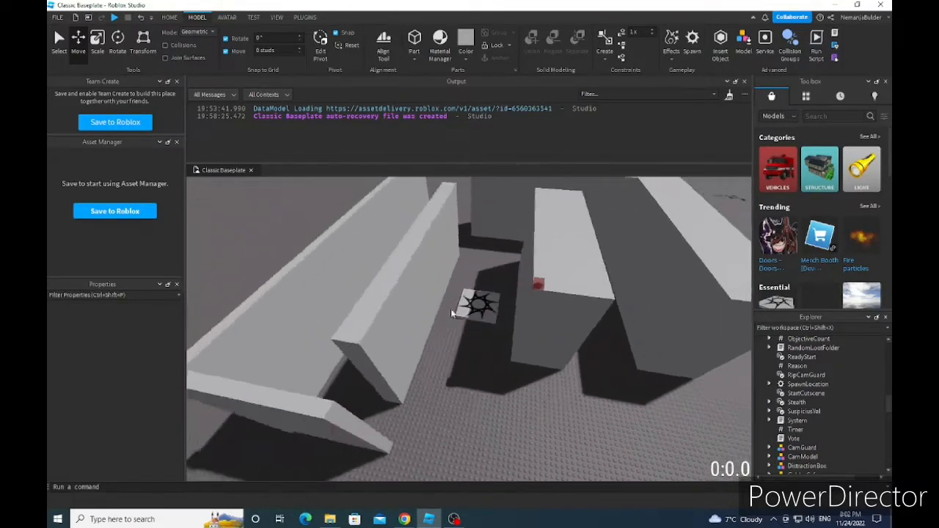
- Duplicate the red AssaultSpawn part with Ctrl+D to create a second assault spawn point
left_click(807, 369)
left_click(779, 369)
left_click(811, 378)
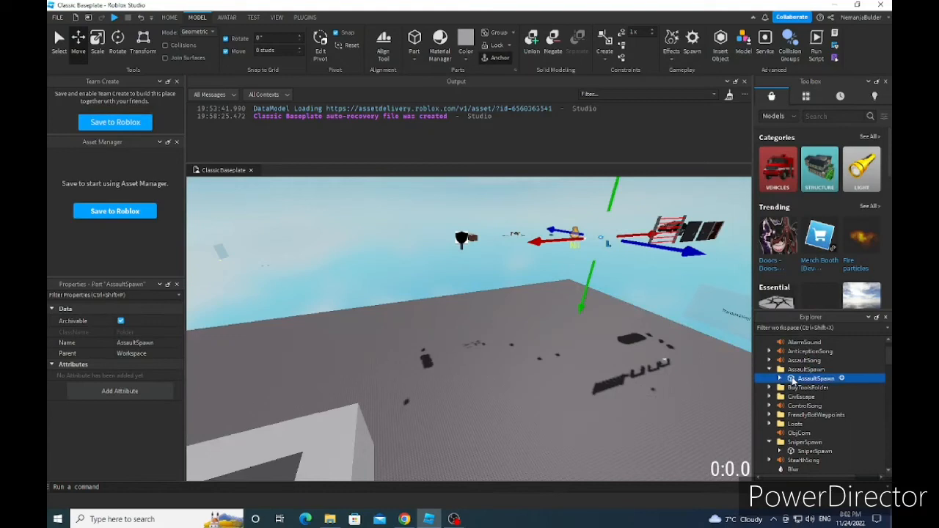
key("f")
scroll(584, 359, "down", 5)
mouse_move(638, 301)
right_mouse_down()
mouse_move(585, 360)
mouse_move(461, 358)
right_mouse_up()
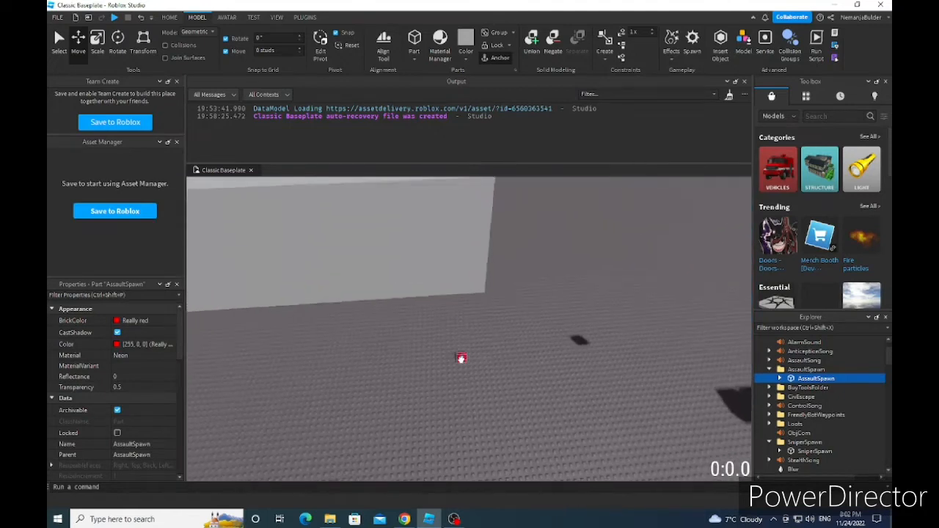
right_click(461, 358)
key("Escape")
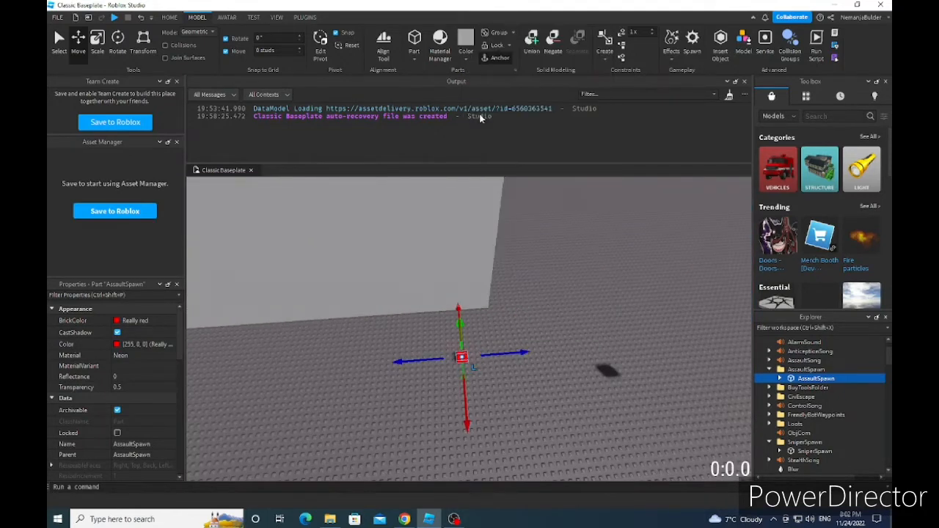
key("ctrl+d")
mouse_move(461, 358)
right_mouse_down()
mouse_move(391, 280)
mouse_move(477, 379)
right_mouse_up()
left_click(475, 378)
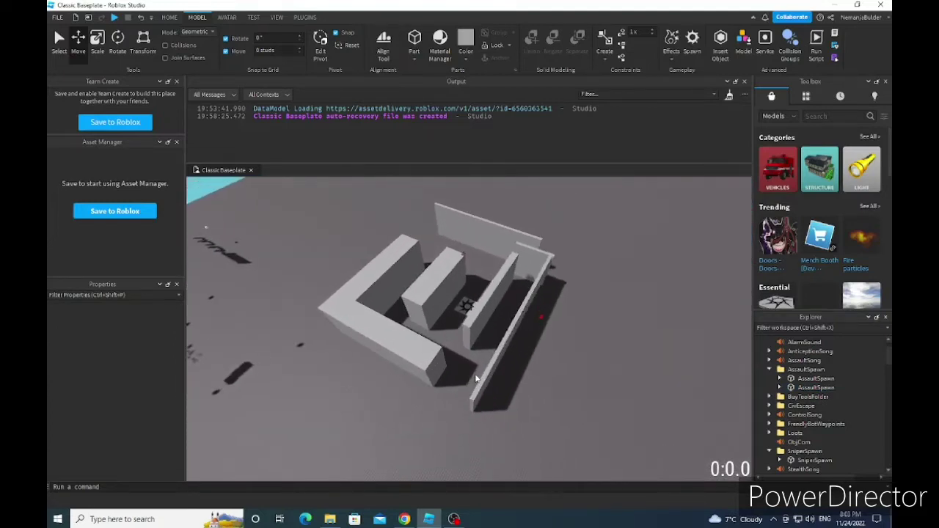
scroll(477, 378, "up", 3)
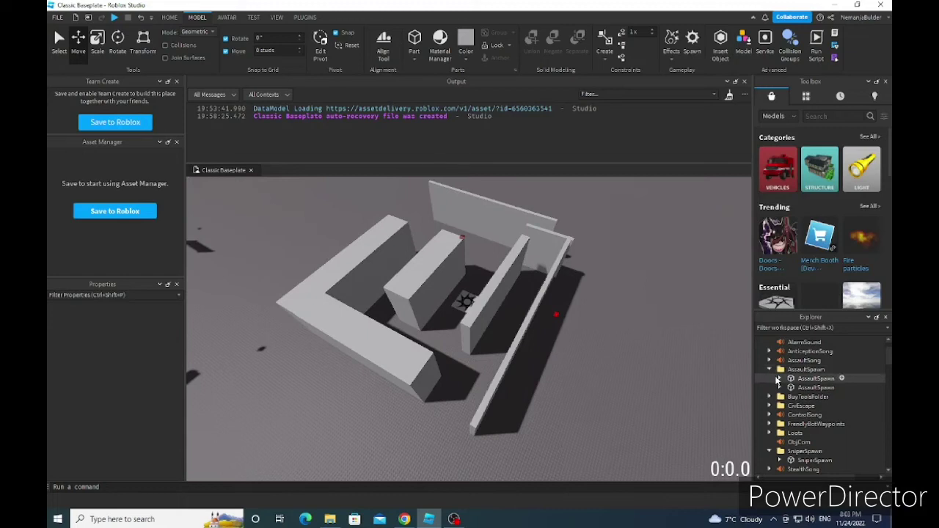
- Select the white CivEscape marker and focus the camera on it near the walled building
left_click(778, 378)
left_click(811, 397)
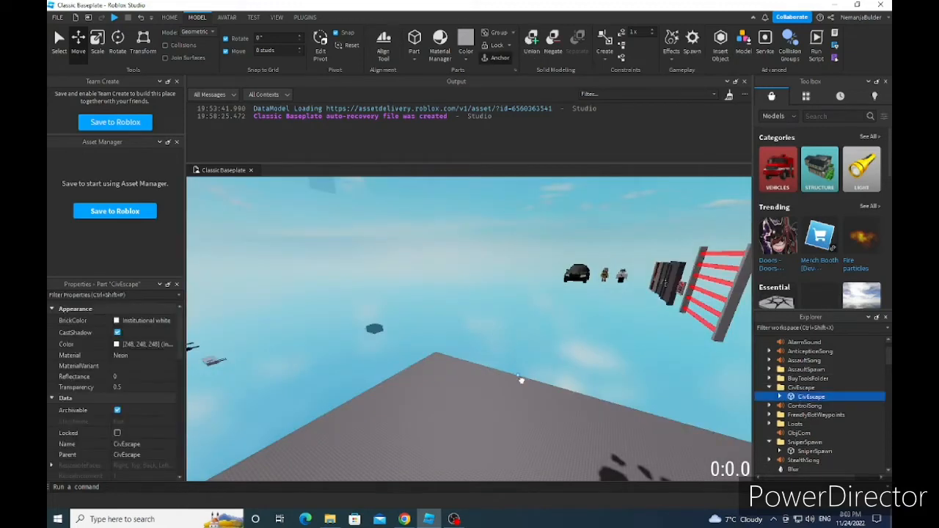
key("f")
mouse_move(521, 380)
right_mouse_down()
mouse_move(470, 337)
mouse_move(572, 352)
mouse_move(496, 319)
right_mouse_up()
scroll(470, 338, "up", 4)
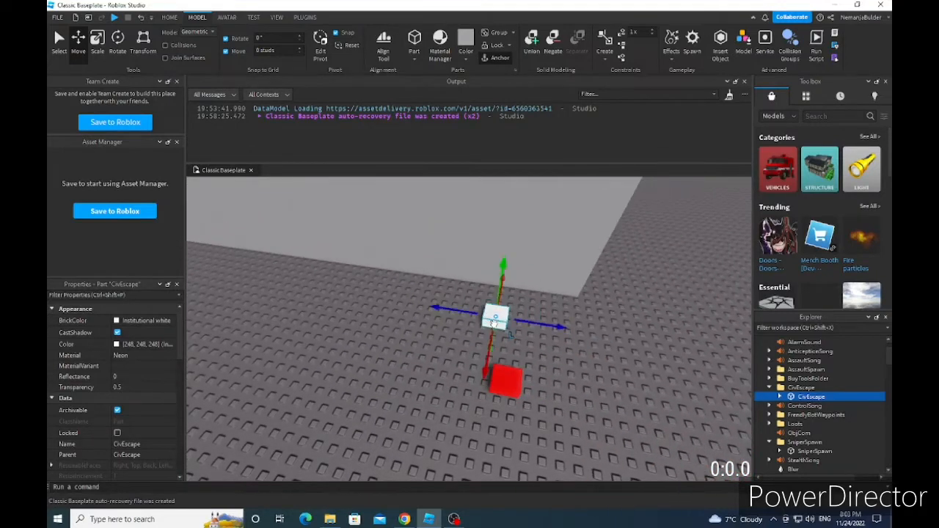
- Duplicate the CivEscape part and place the second escape point beside the wall
right_click(509, 334)
left_click(528, 95)
scroll(497, 308, "up", 4)
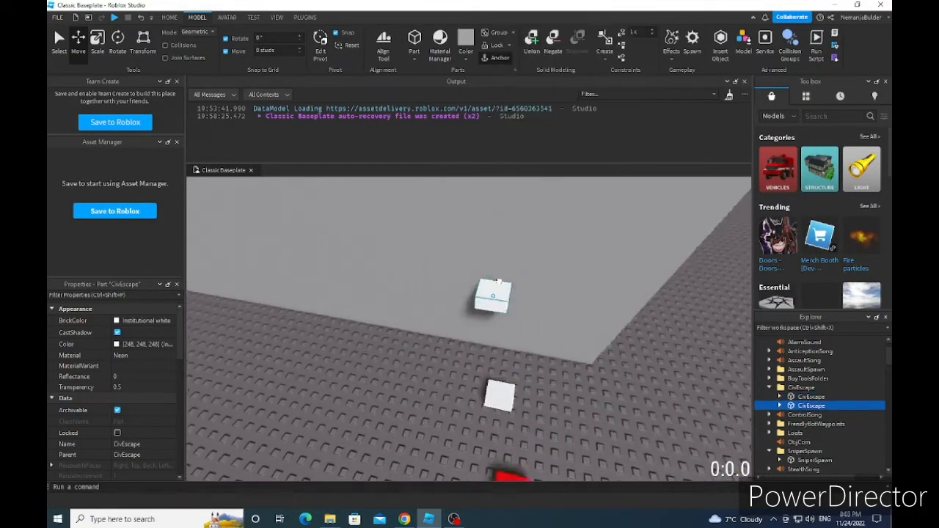
mouse_move(497, 279)
right_mouse_down()
mouse_move(514, 367)
mouse_move(470, 330)
mouse_move(440, 352)
right_mouse_up()
left_click(587, 367)
scroll(806, 405, "down", 3)
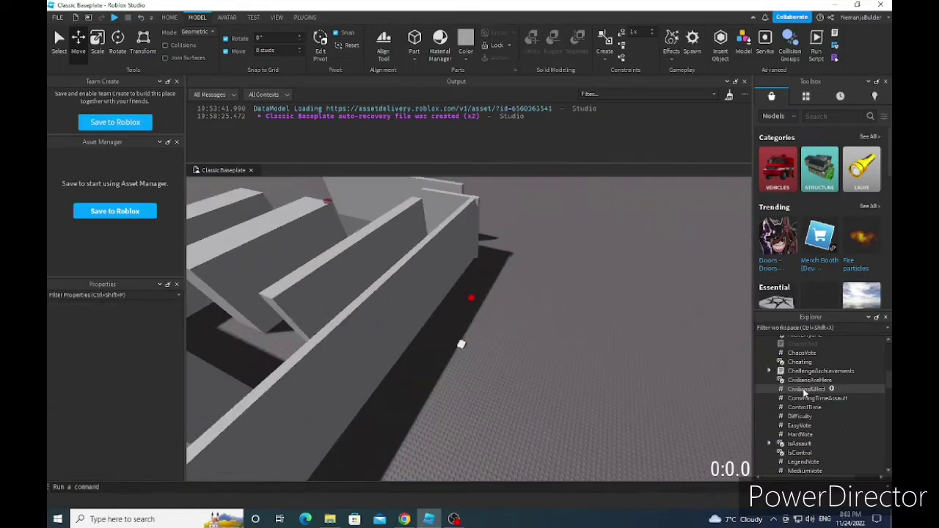
- Uncheck the CiviliansAreHere BoolValue and pull the camera out over the baseplate
left_click(807, 380)
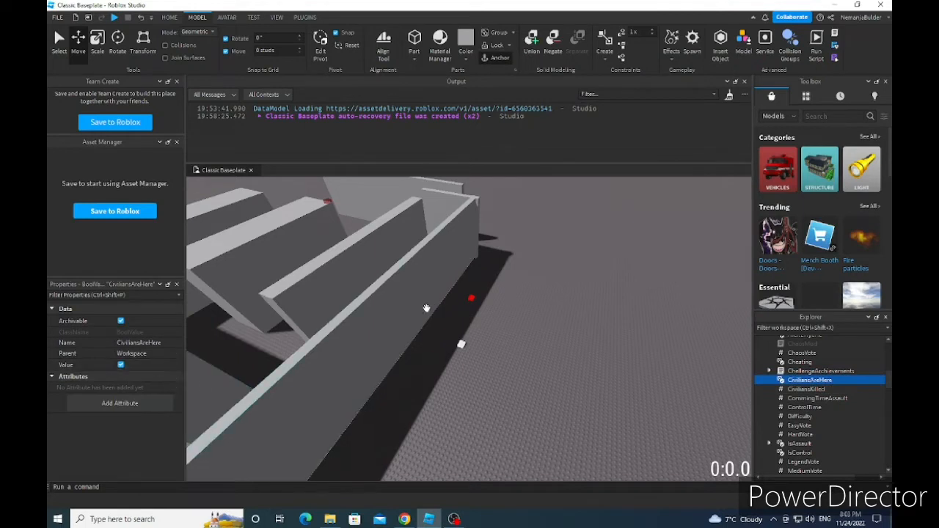
right_click_drag(441, 330, 484, 316)
left_click(122, 365)
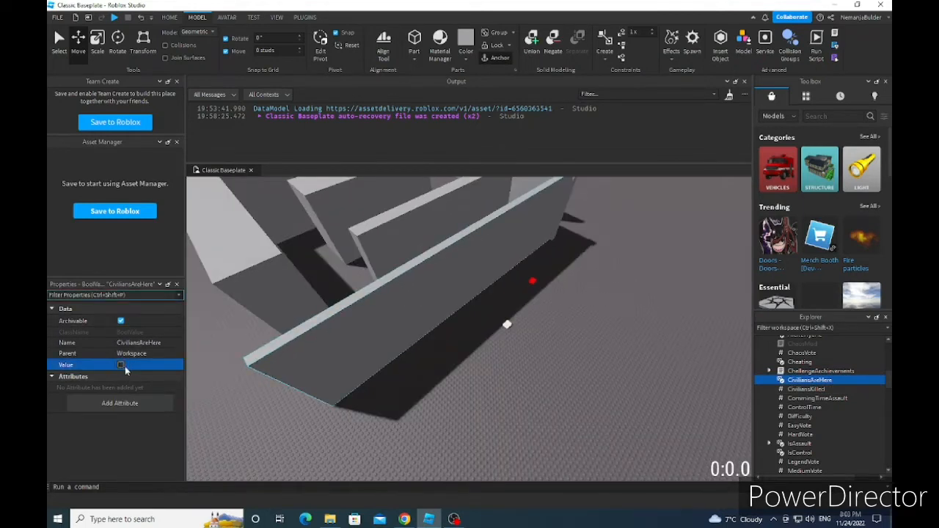
scroll(406, 313, "up", 5)
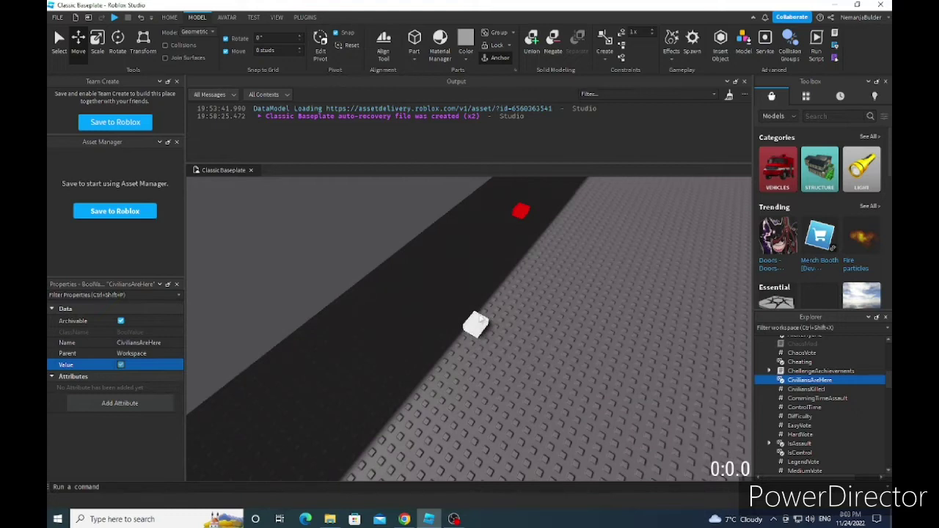
scroll(481, 323, "down", 6)
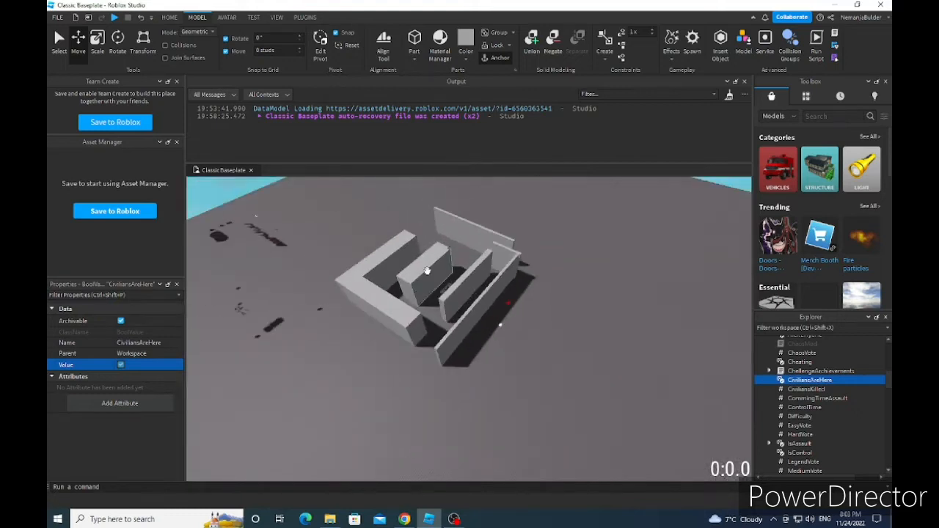
right_click_drag(440, 293, 382, 256)
scroll(353, 234, "up", 5)
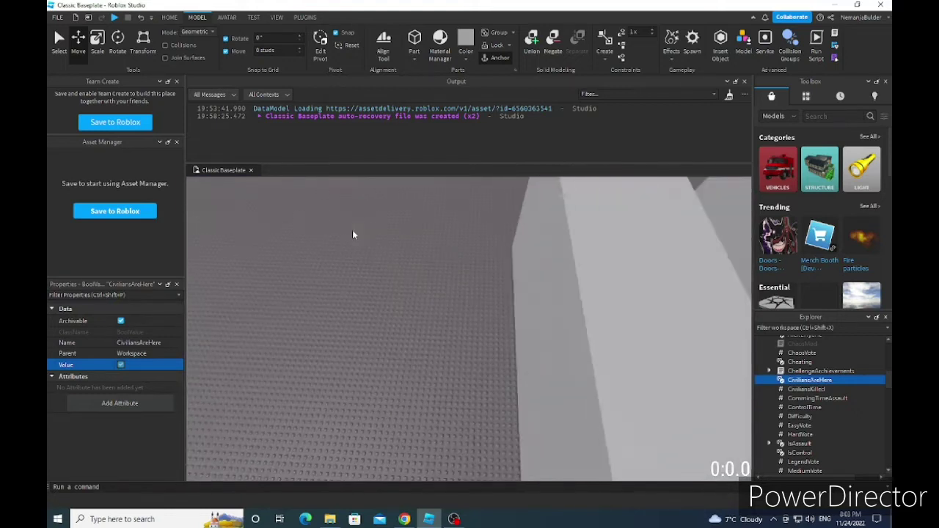
scroll(423, 265, "down", 6)
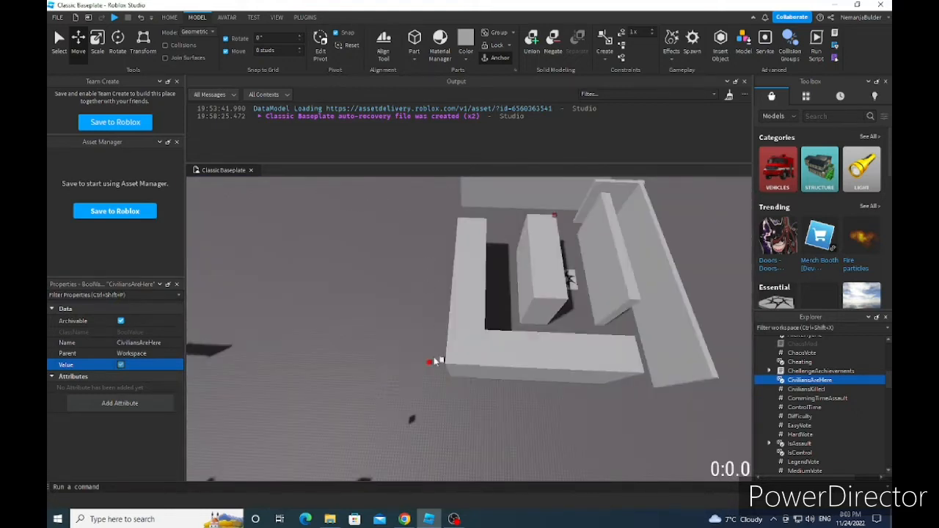
scroll(411, 308, "down", 5)
left_click(362, 278)
right_click_drag(411, 308, 363, 277)
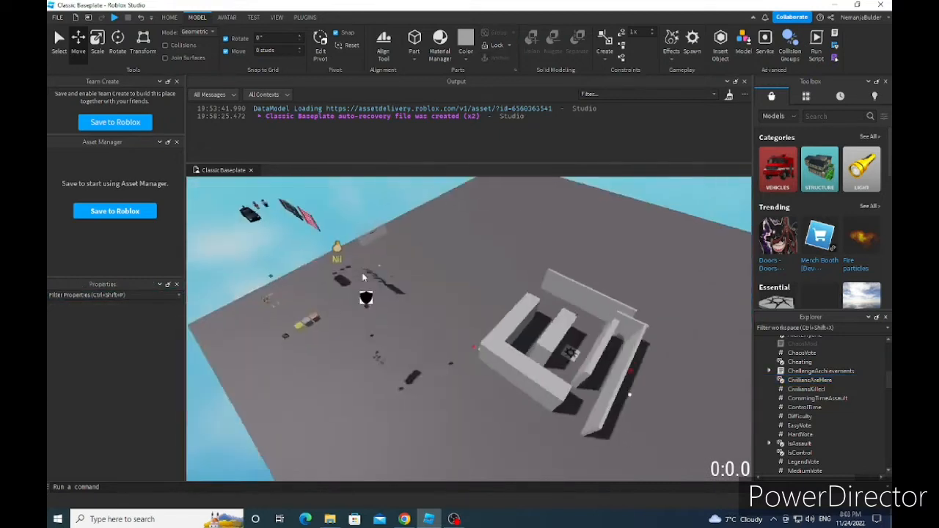
right_click_drag(363, 277, 363, 276)
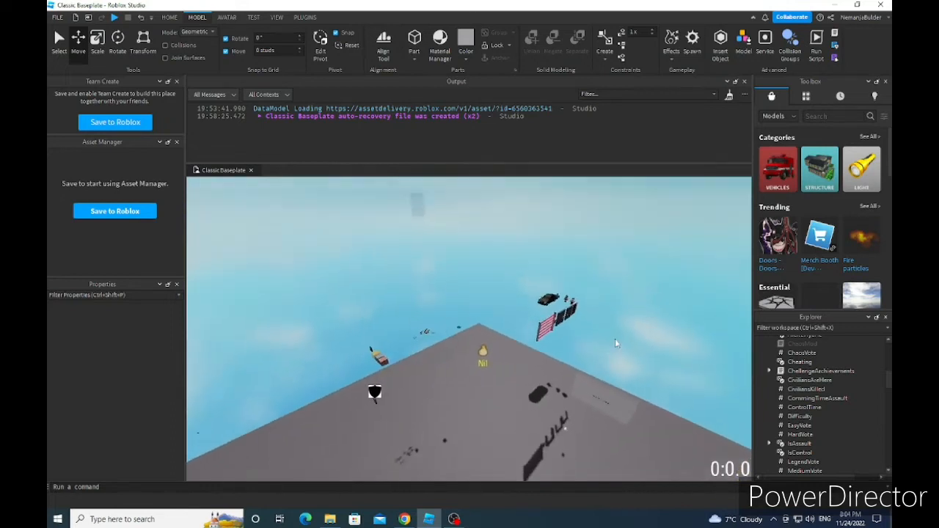
- Rotate the WoodenDoor 90° with Ctrl+R and move it into the doorway opening
left_click(432, 411)
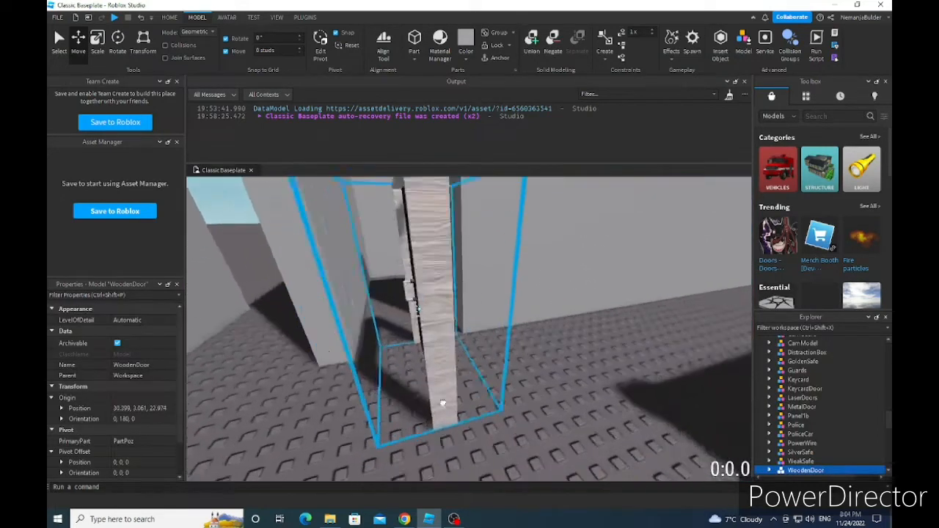
key("ctrl+r")
mouse_move(431, 430)
right_mouse_down()
mouse_move(484, 397)
mouse_move(514, 426)
right_mouse_up()
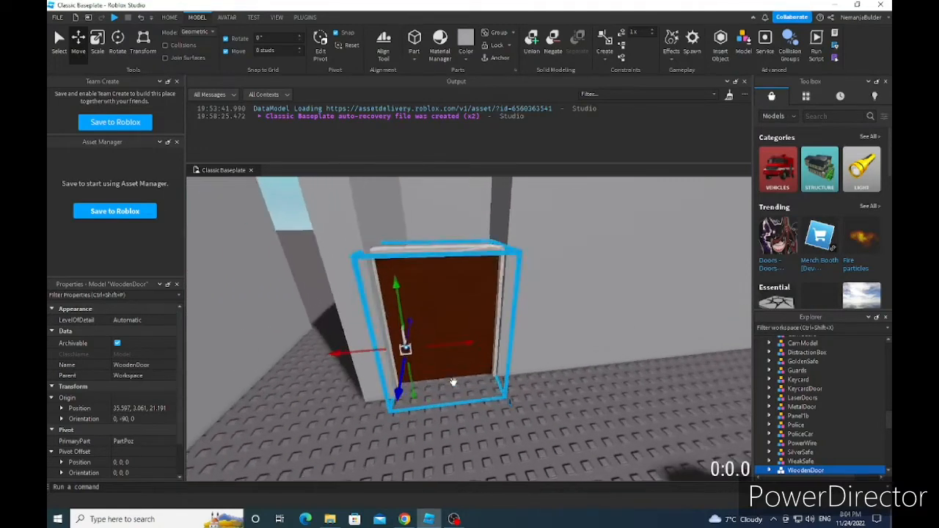
left_click(535, 444)
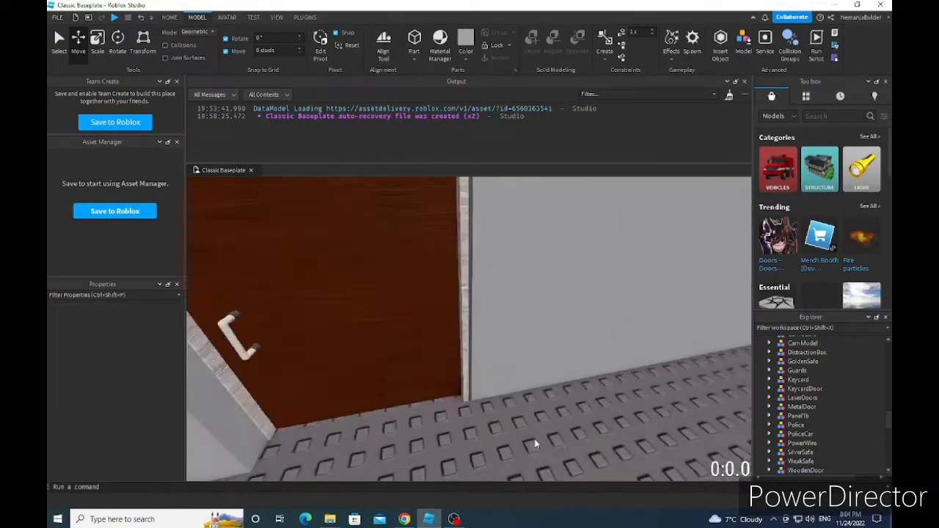
- Fly the camera toward the floating buy-tool assets (drills, wrench)
right_click_drag(469, 308, 535, 239)
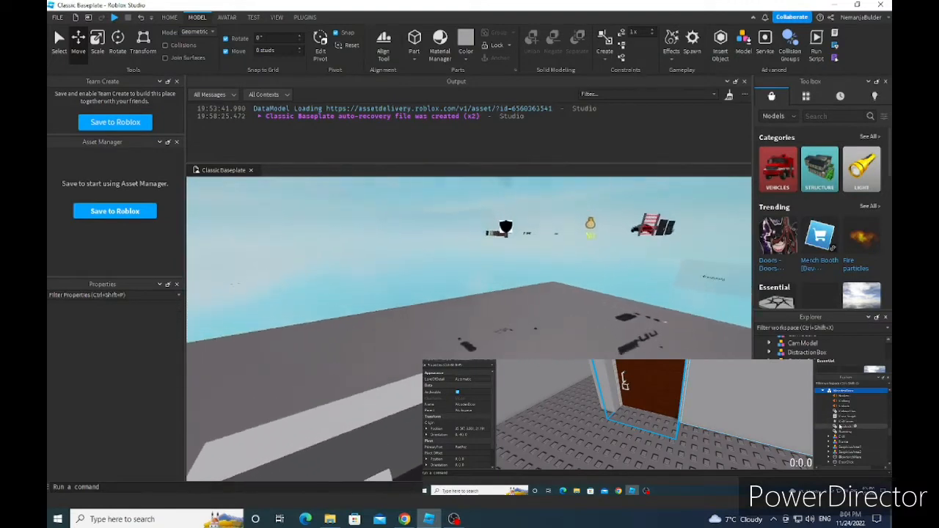
key("w")
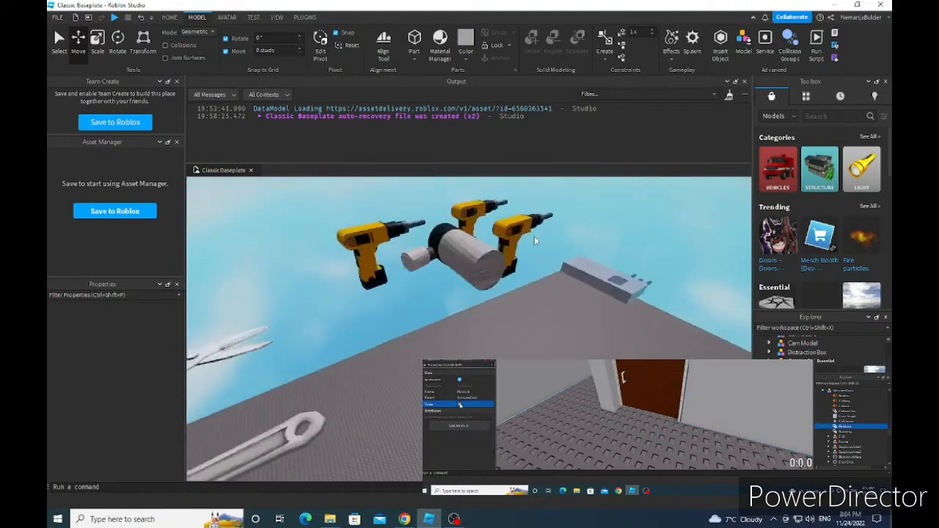
key("w")
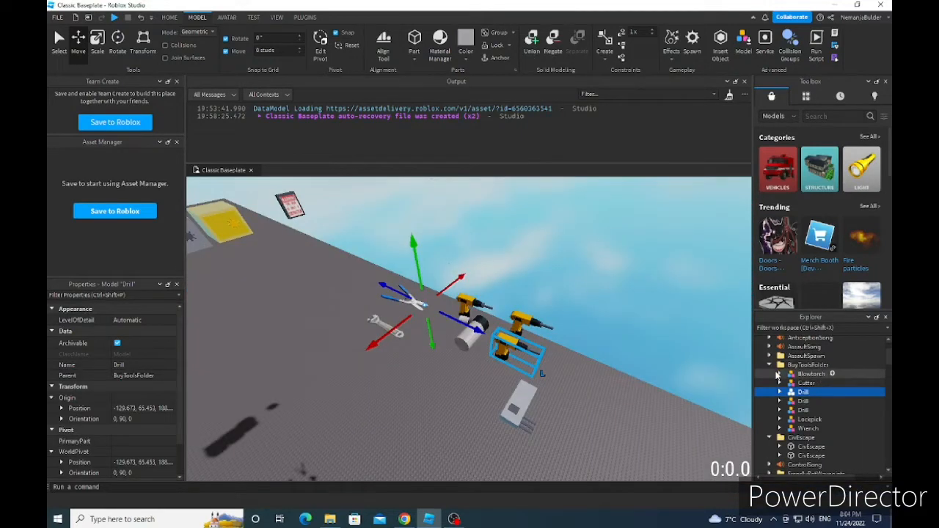
left_click(807, 365)
mouse_move(444, 277)
right_mouse_down()
mouse_move(449, 309)
mouse_move(470, 294)
right_mouse_up()
scroll(470, 330, "up", 4)
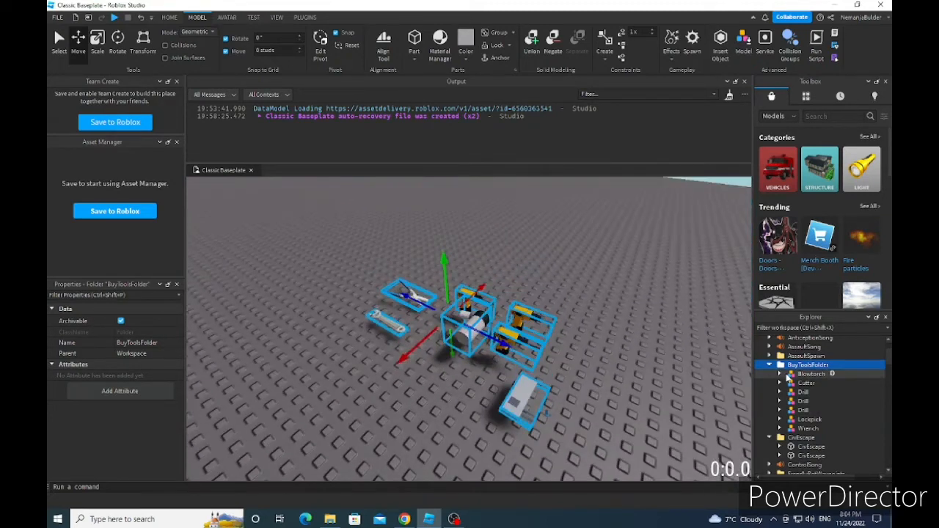
left_click(807, 374)
left_click(811, 383)
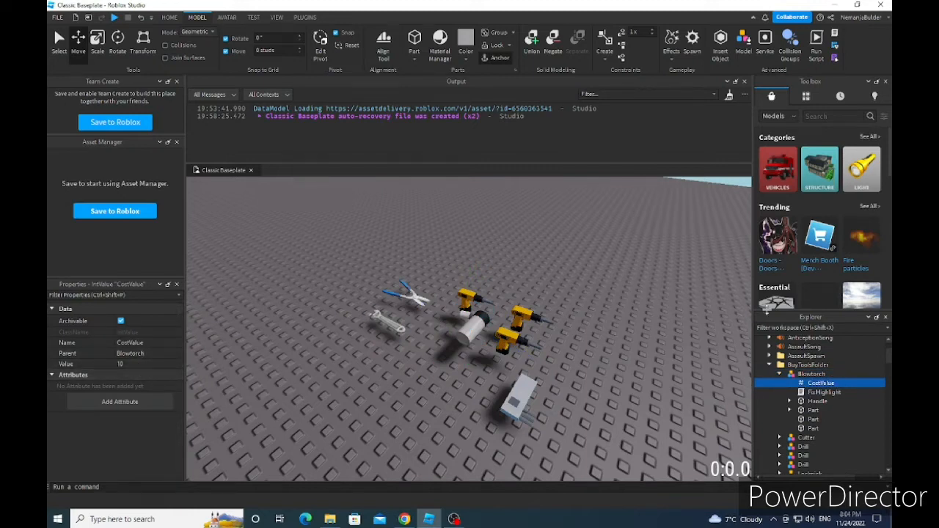
left_click(770, 364)
left_click(476, 326)
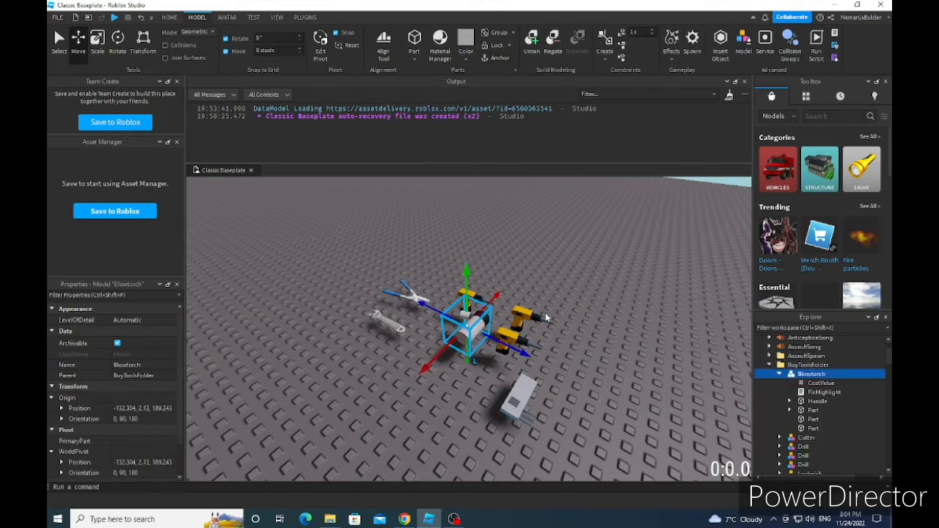
left_click(532, 317)
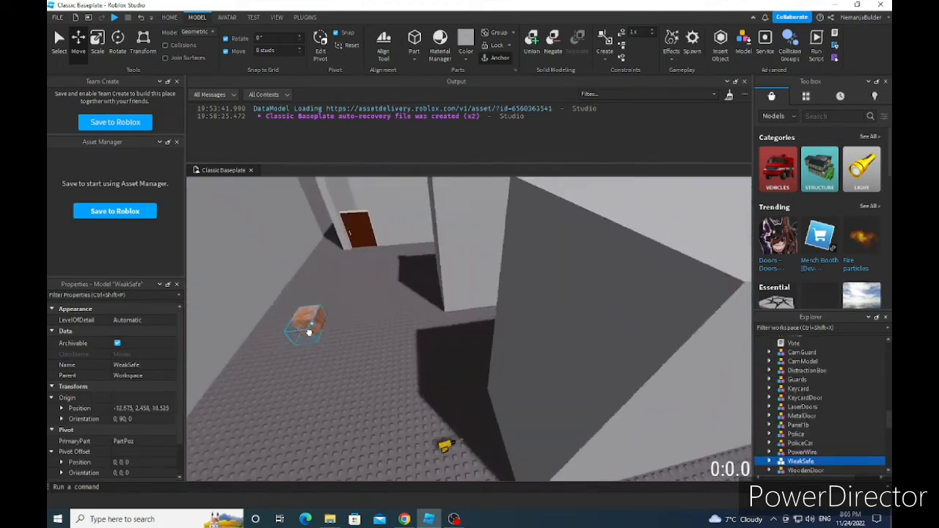
- Move the WeakSafe across the building floor and select the DropMoney part
left_click_drag(312, 332, 527, 292)
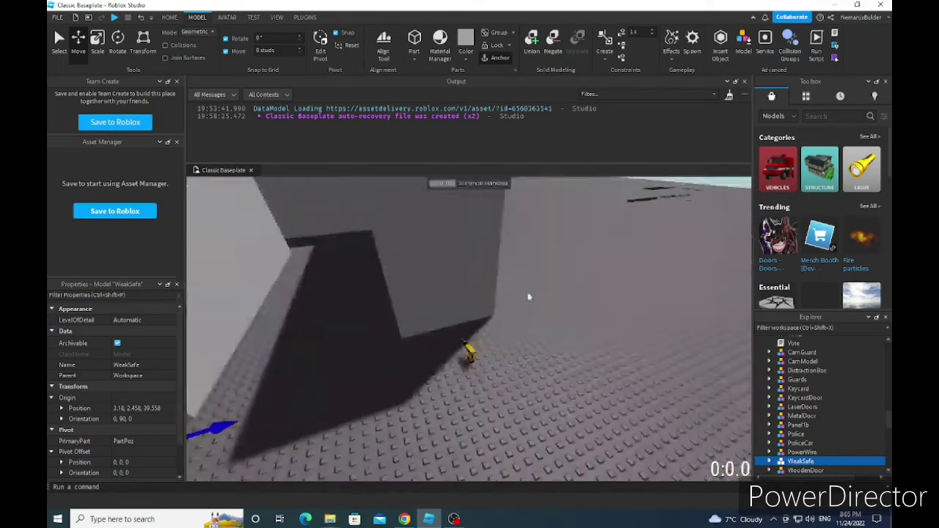
mouse_move(526, 292)
right_mouse_down()
mouse_move(494, 303)
mouse_move(547, 264)
mouse_move(531, 376)
right_mouse_up()
left_click(494, 303)
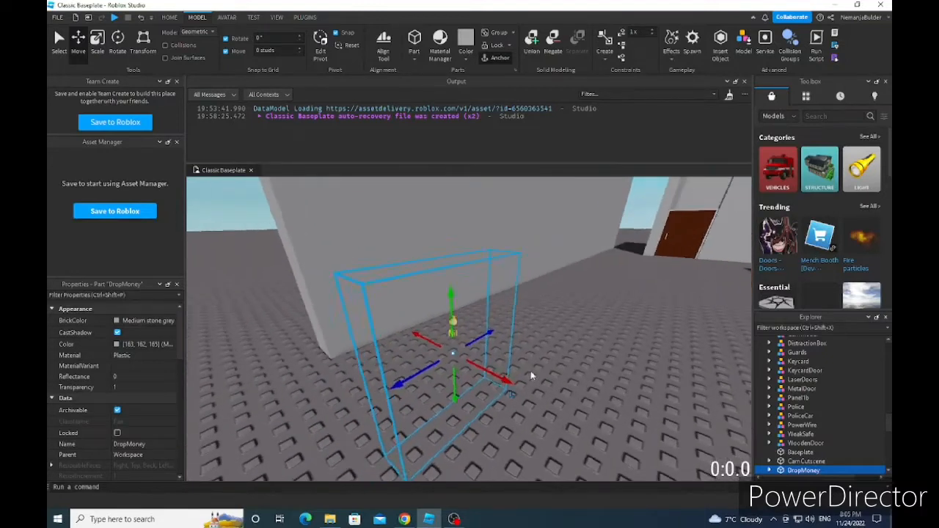
left_click(537, 359)
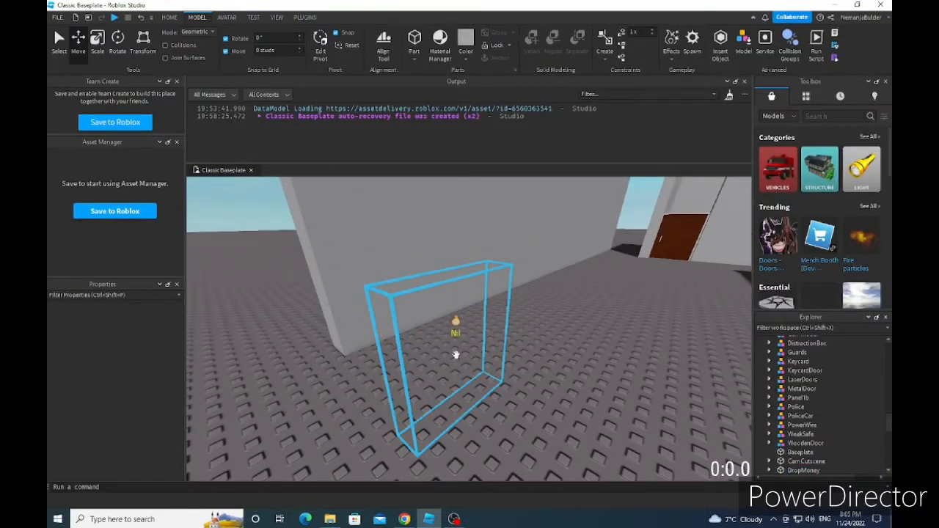
left_click(456, 355)
right_click_drag(456, 355, 543, 334)
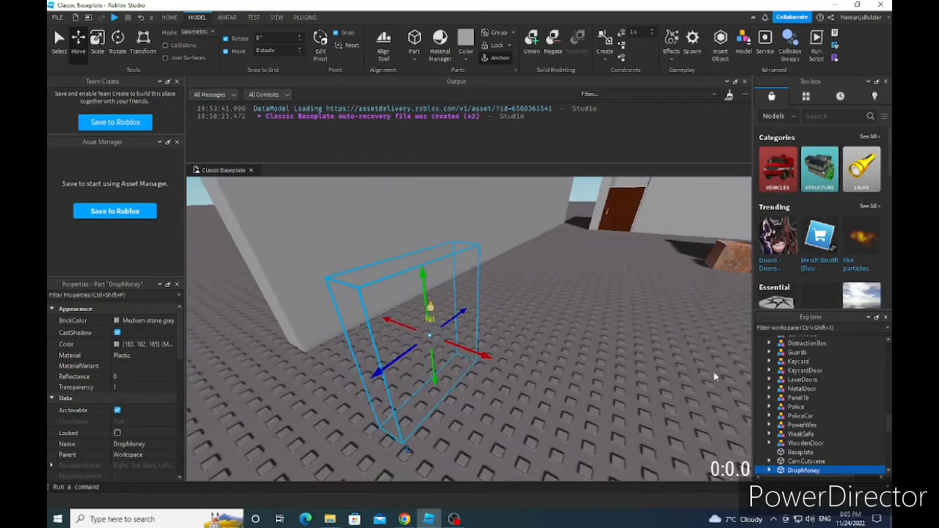
scroll(781, 393, "down", 3)
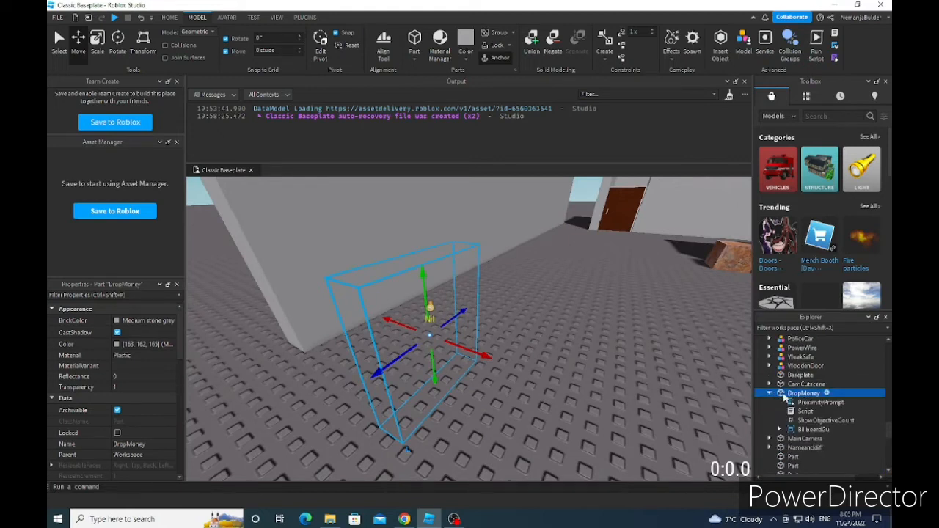
left_click(807, 419)
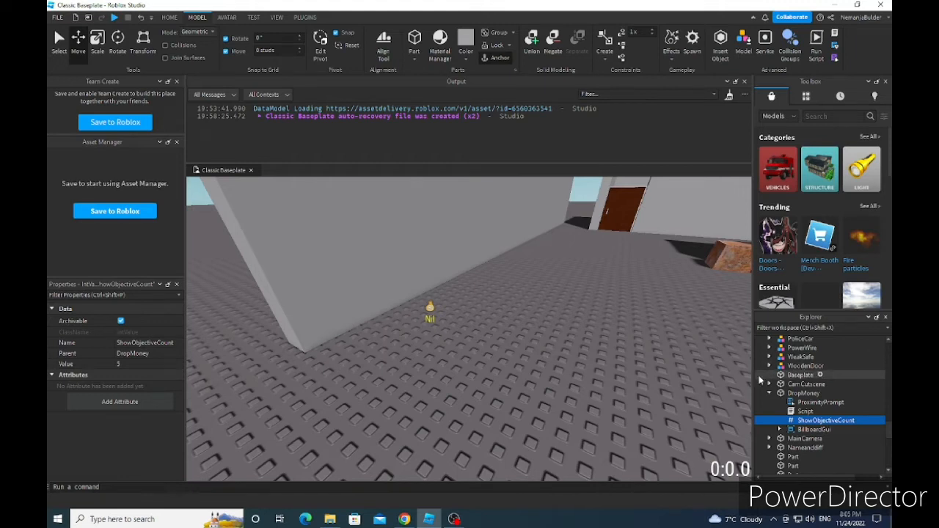
mouse_move(441, 315)
right_mouse_down()
mouse_move(414, 314)
mouse_move(433, 359)
right_mouse_up()
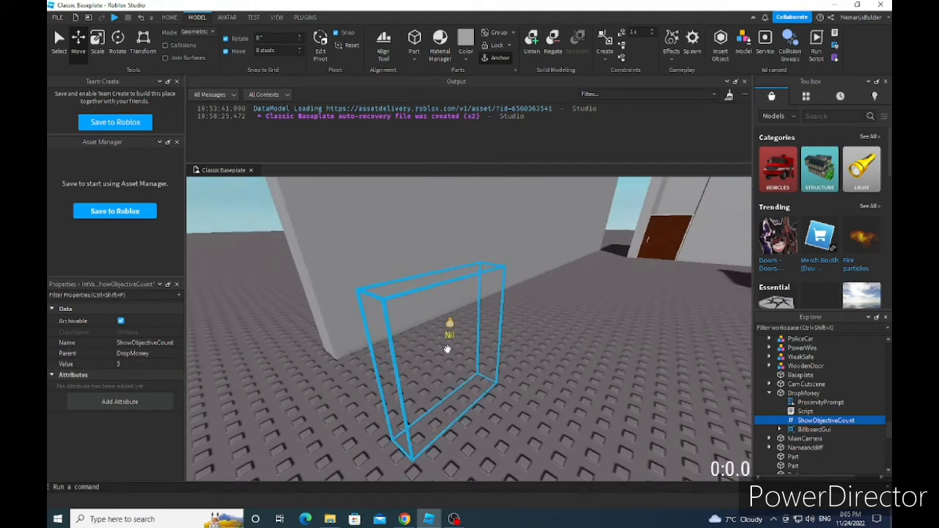
left_click(460, 341)
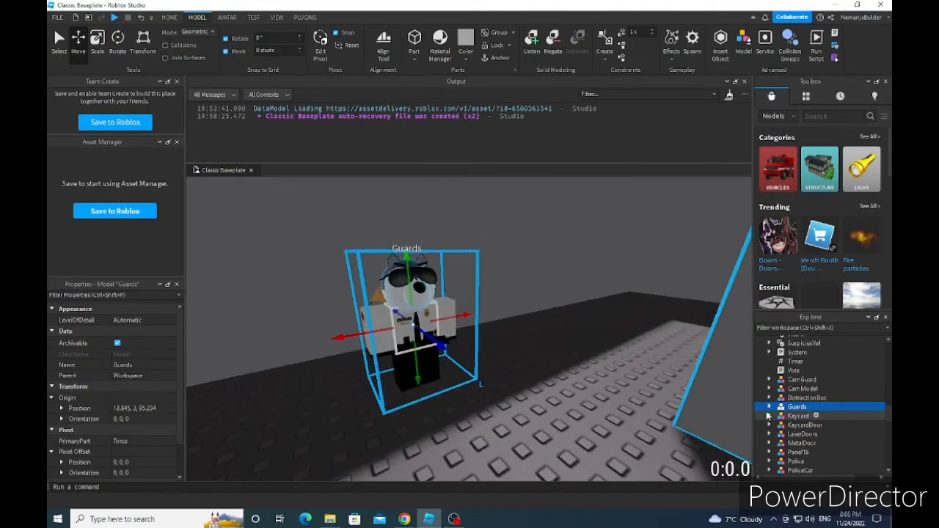
left_click(769, 407)
scroll(810, 425, "down", 2)
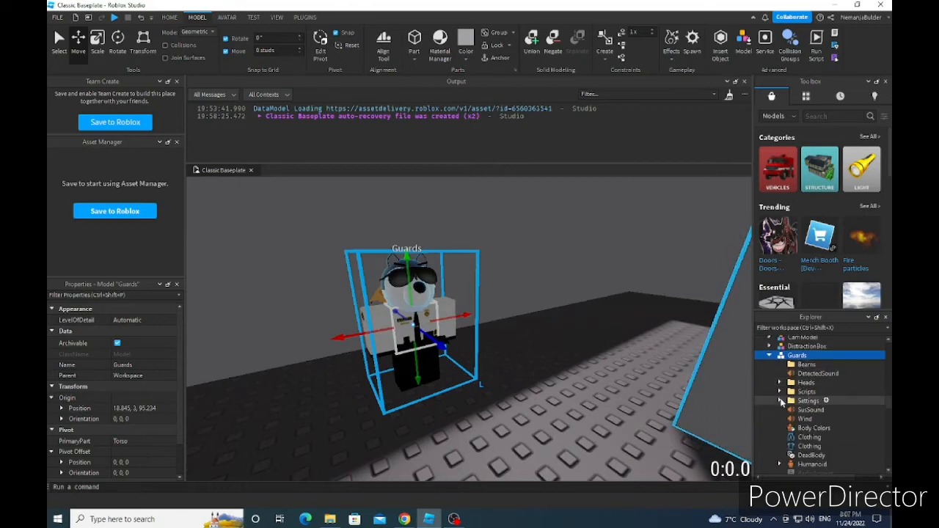
left_click(781, 401)
scroll(798, 396, "down", 2)
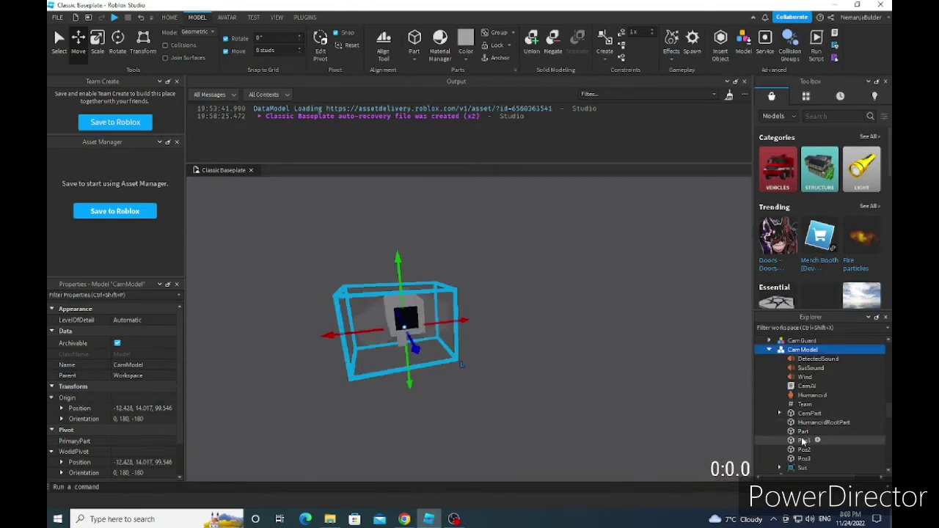
left_click(804, 440)
left_click(118, 43)
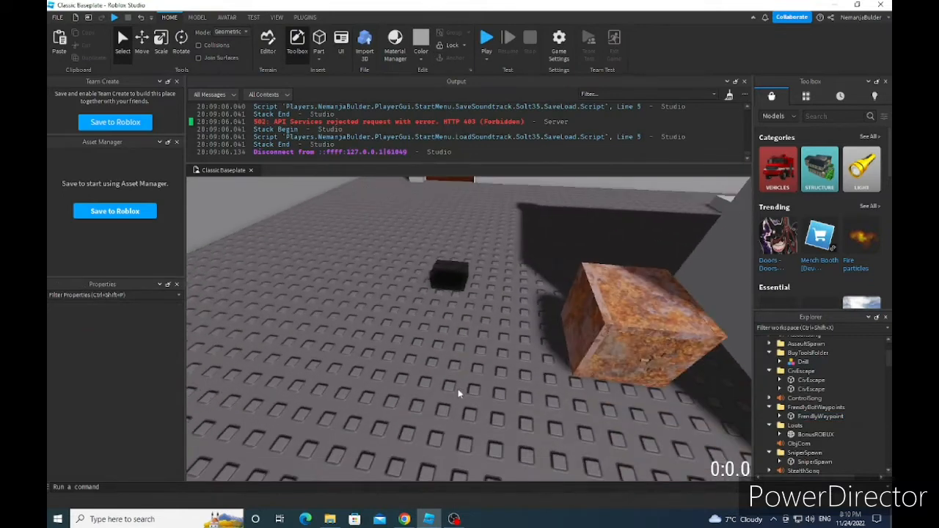
scroll(454, 395, "up", 5)
- Duplicate the FriendlyWaypoint block twice, placing each copy at a new spot on the map
mouse_move(411, 352)
left_mouse_down()
mouse_move(444, 291)
mouse_move(479, 374)
left_mouse_up()
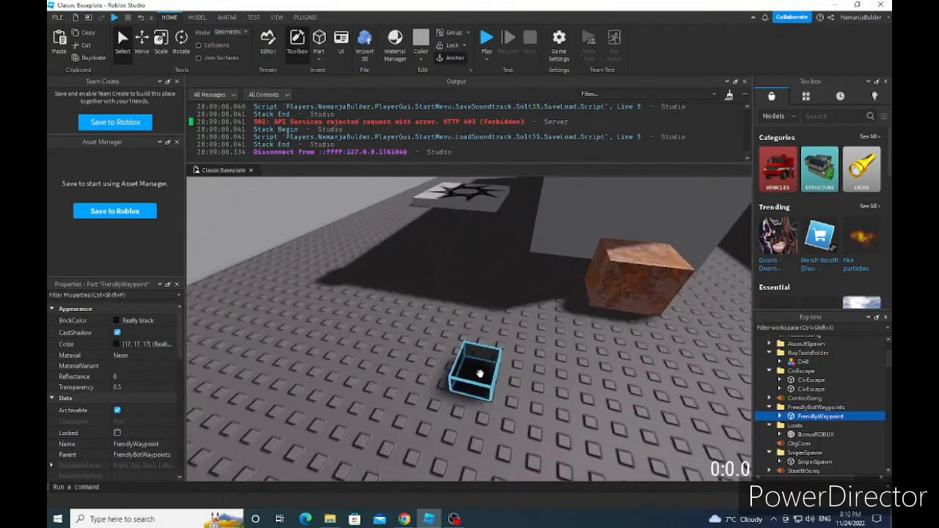
mouse_move(479, 375)
right_mouse_down()
mouse_move(381, 351)
mouse_move(441, 308)
right_mouse_up()
scroll(382, 351, "down", 5)
scroll(382, 351, "up", 5)
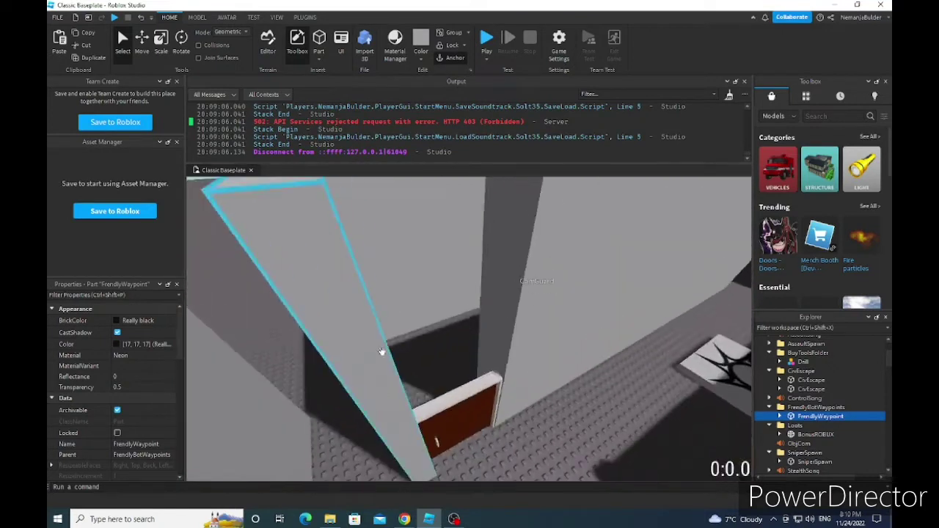
scroll(455, 330, "up", 5)
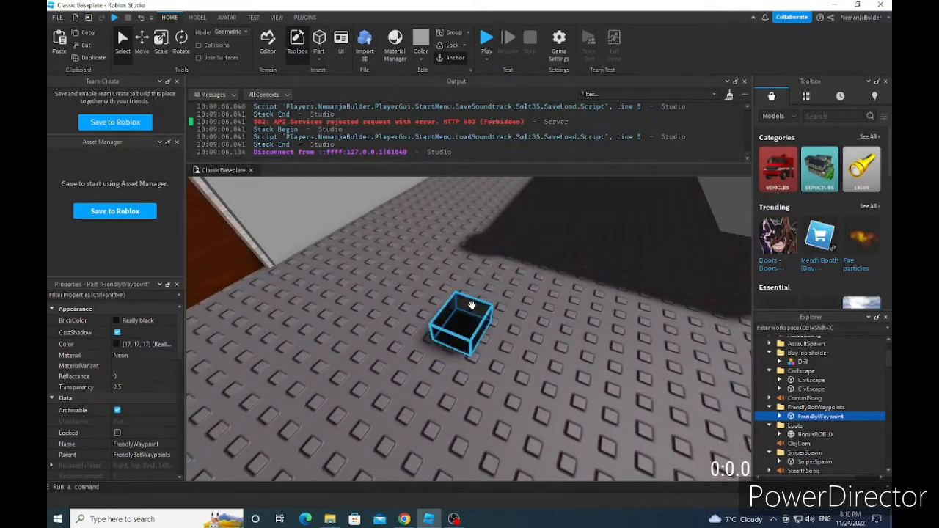
right_click(471, 305)
left_click(491, 71)
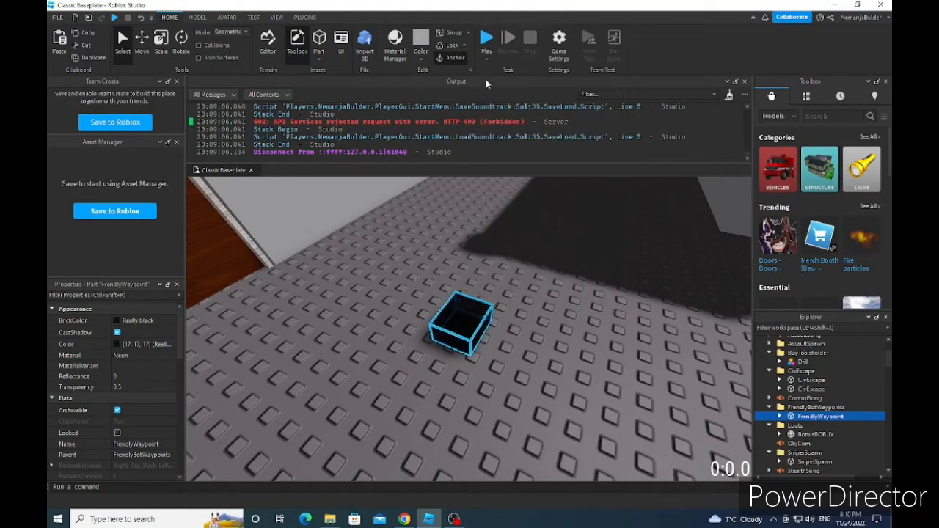
right_click_drag(455, 330, 424, 273)
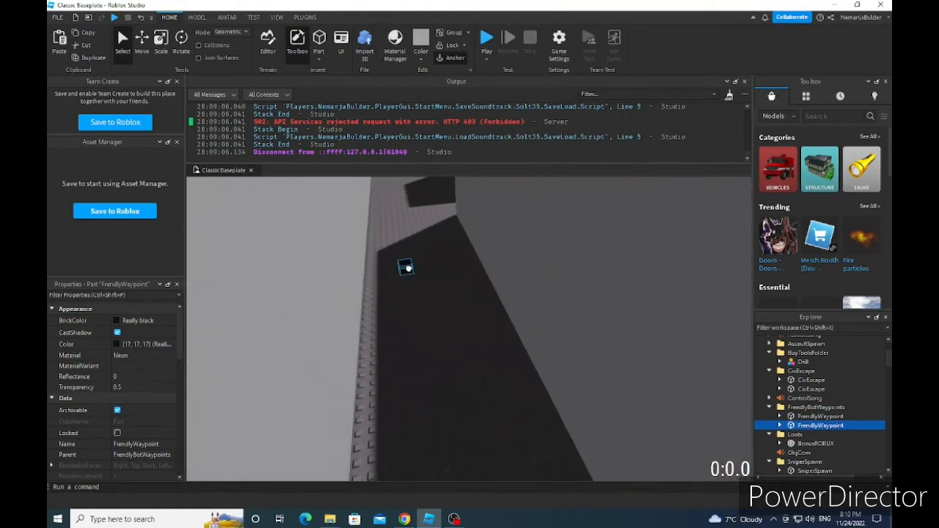
scroll(424, 273, "up", 5)
right_click(430, 308)
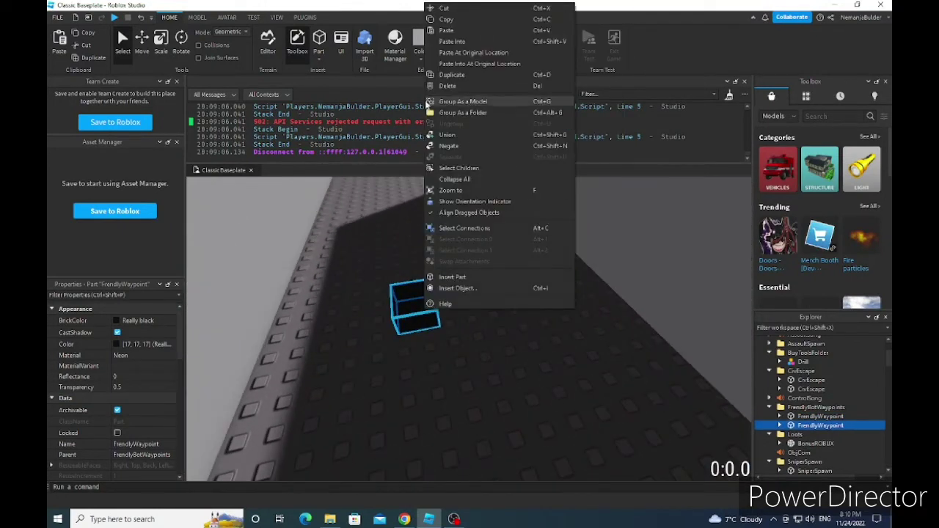
left_click(452, 75)
- Fly the camera through the building and up toward the Mission Name board
mouse_move(440, 308)
right_mouse_down()
mouse_move(350, 328)
mouse_move(510, 385)
mouse_move(512, 394)
mouse_move(501, 314)
mouse_move(444, 349)
mouse_move(459, 300)
right_mouse_up()
scroll(510, 388, "up", 4)
key("w")
key("w")
key("s")
key("w")
key("w")
- Select CamCutscene, move up to the mission board and select its difficulty text label
left_click(530, 365)
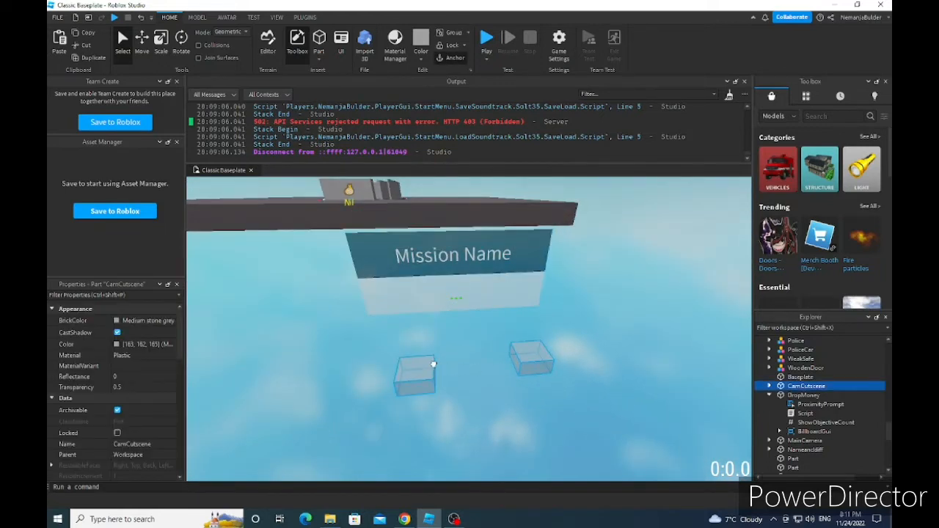
right_click_drag(460, 279, 449, 265)
key("e")
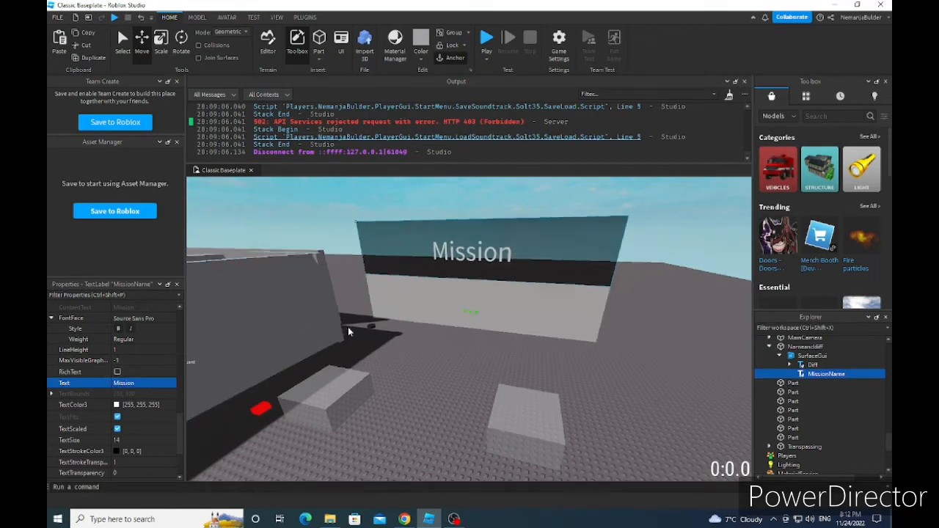
right_click_drag(348, 327, 369, 338)
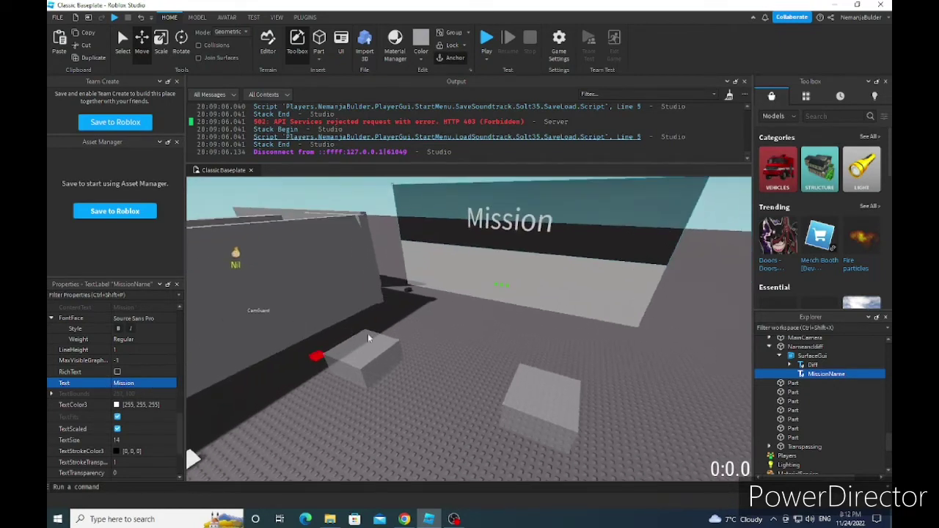
left_click(809, 365)
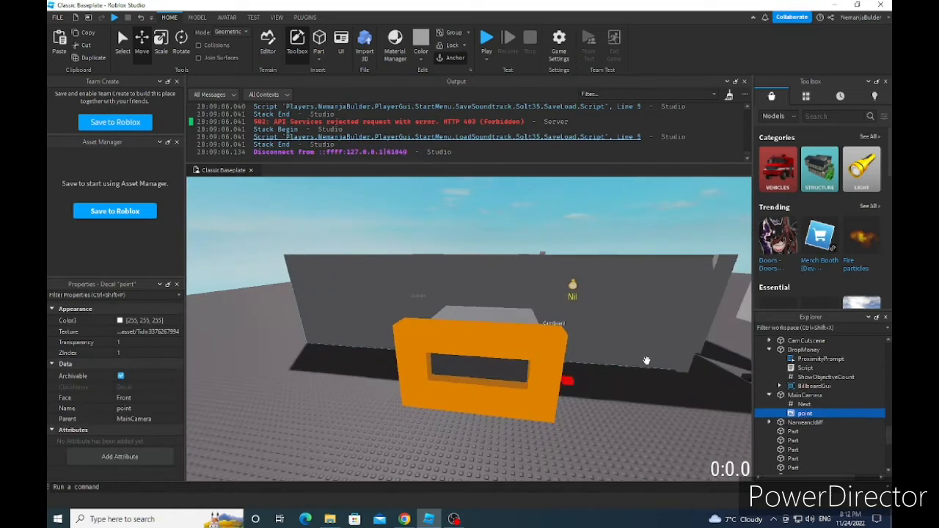
- Set MainCamera's Next link value to the CamCutscene part
right_click_drag(647, 360, 469, 334)
right_click_drag(419, 298, 589, 359)
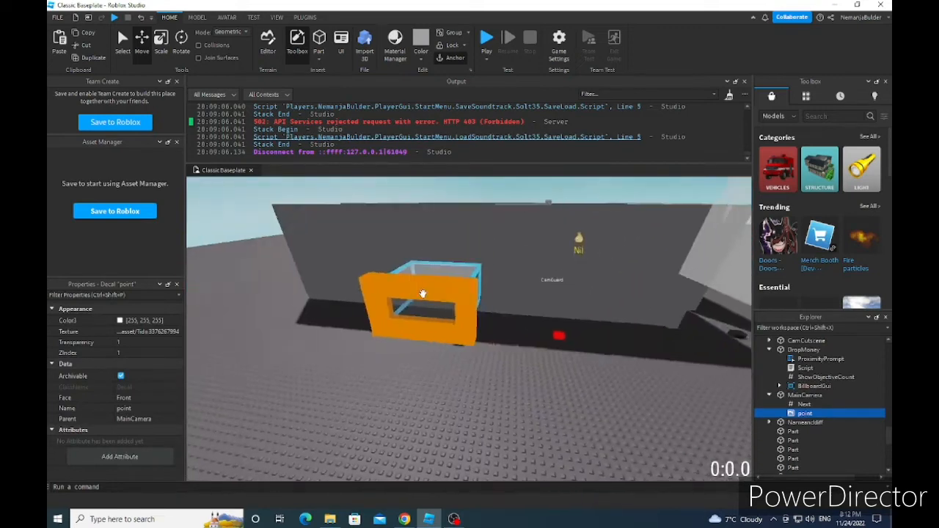
left_click(804, 404)
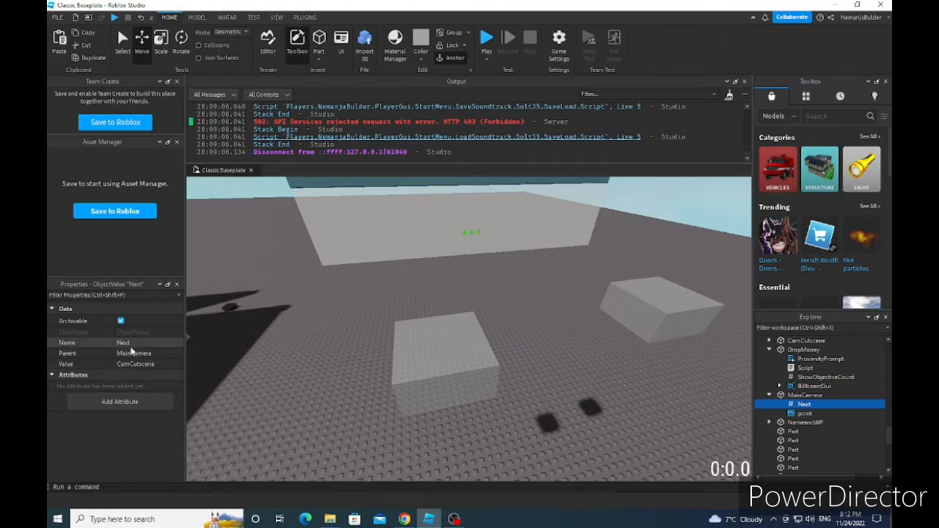
left_click(129, 364)
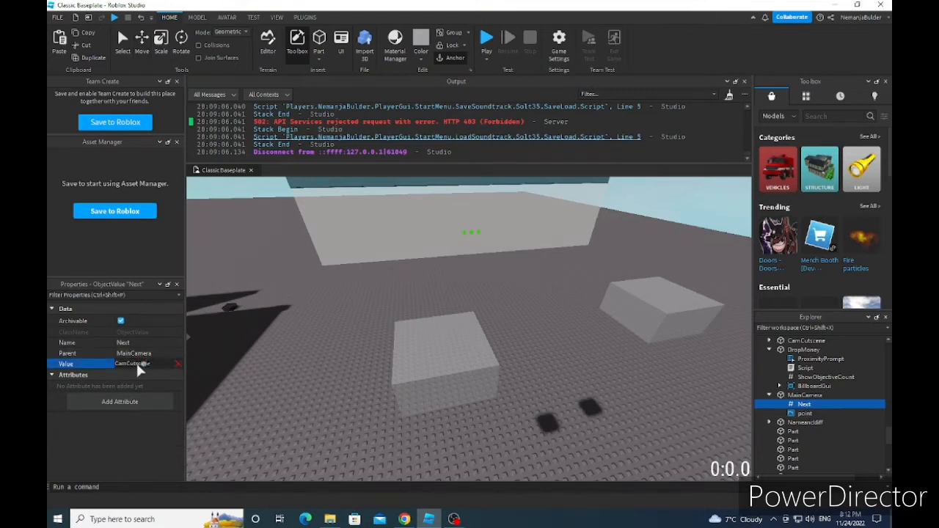
right_click_drag(299, 346, 578, 371)
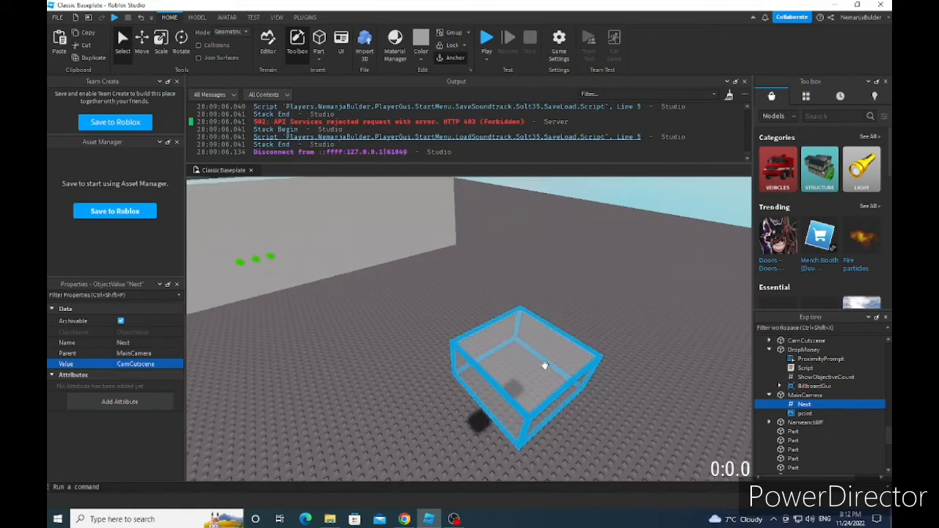
- Expand CamCutscene, check its point marker and set its Time value to 2
left_click(539, 363)
right_click_drag(575, 361, 646, 330)
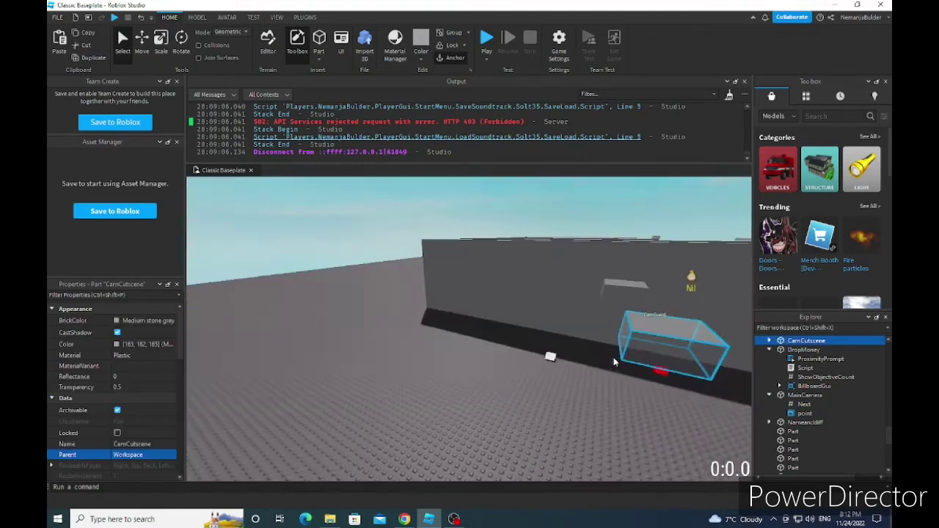
left_click(769, 340)
right_click_drag(514, 330, 673, 366)
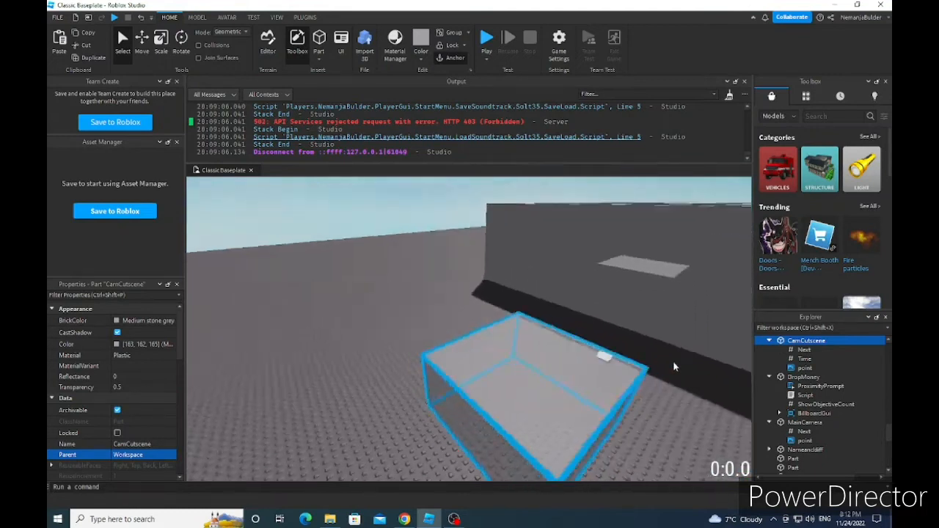
scroll(674, 366, "up", 2)
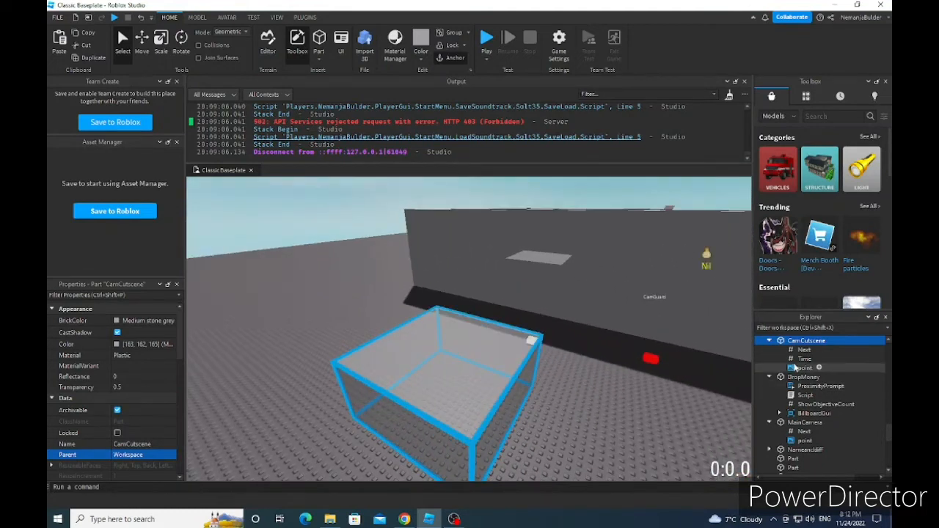
left_click(803, 368)
right_click_drag(477, 353, 428, 323)
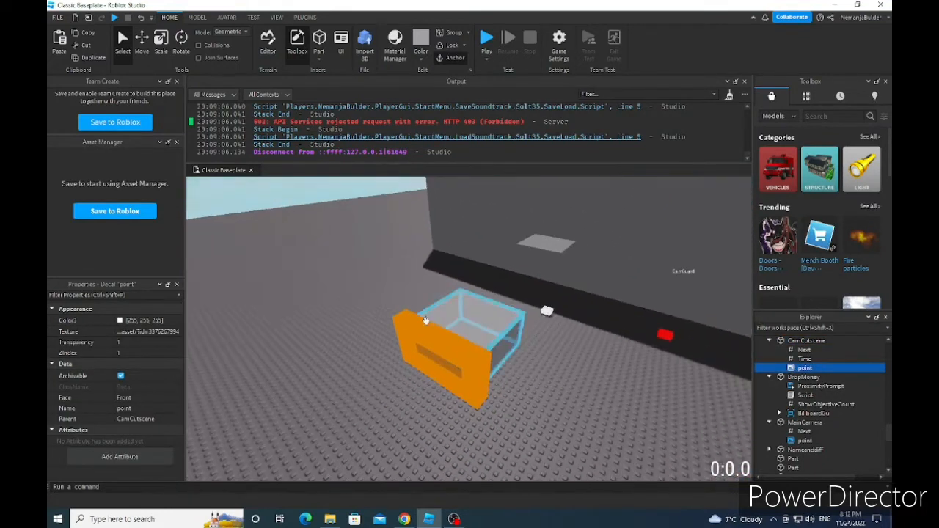
left_click(804, 358)
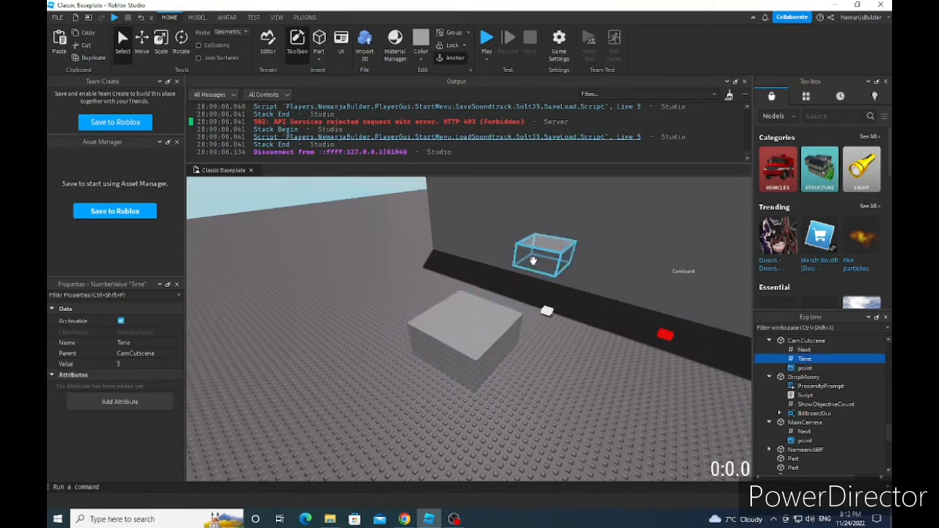
left_click(146, 364)
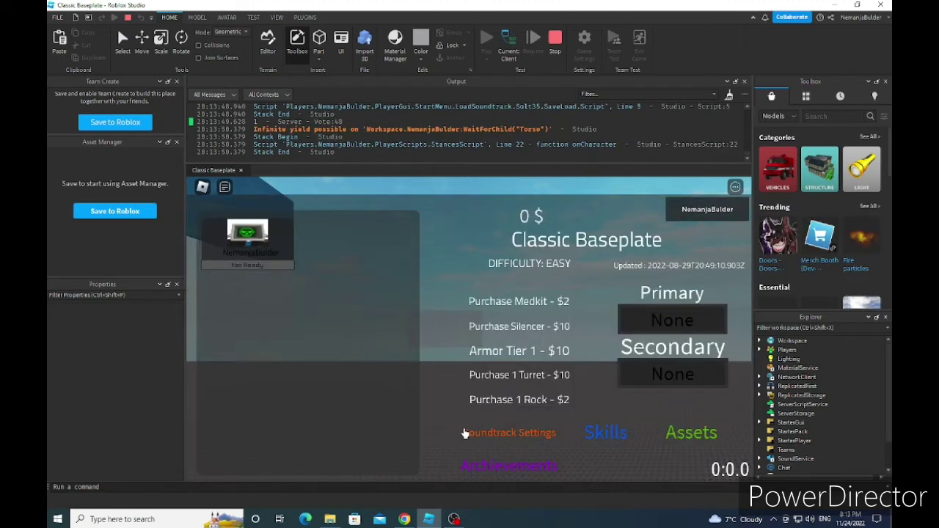
- Look through Soundtrack Settings in the lobby, then return and enter the Skills menu
left_click(464, 433)
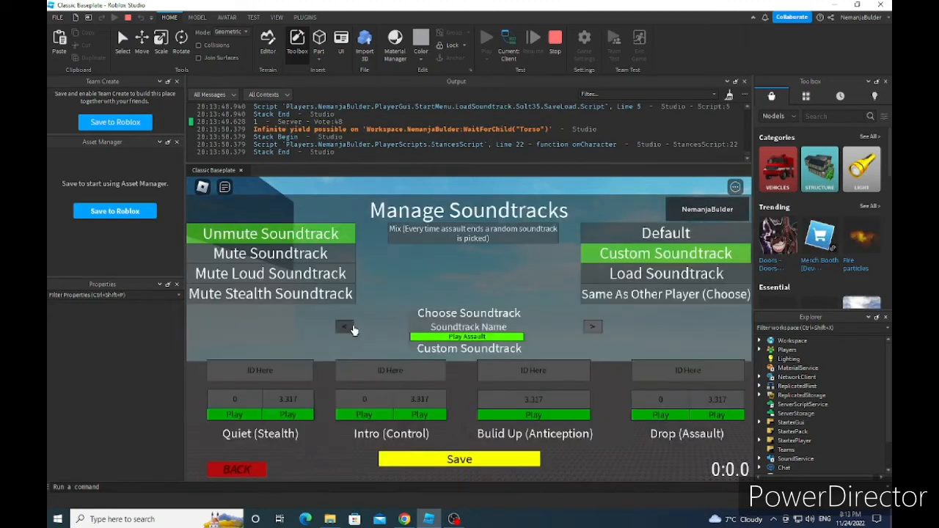
left_click(249, 468)
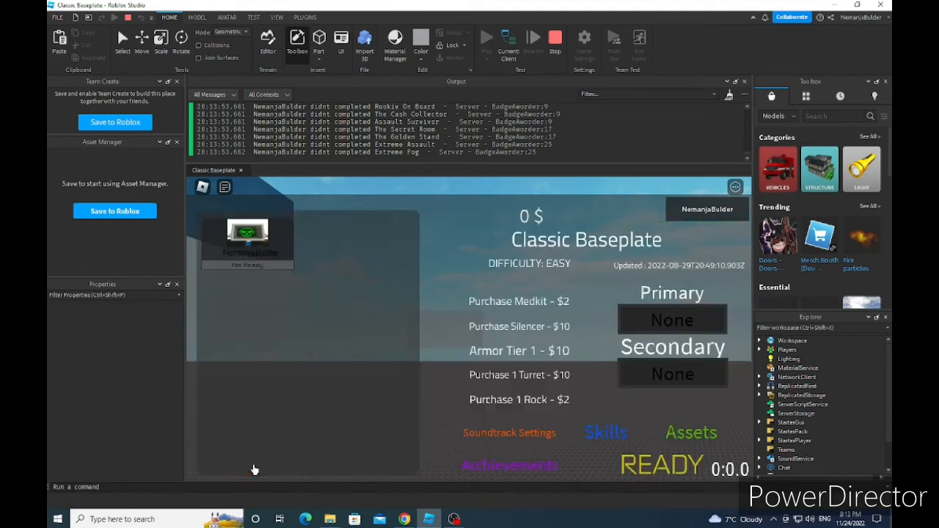
left_click(609, 433)
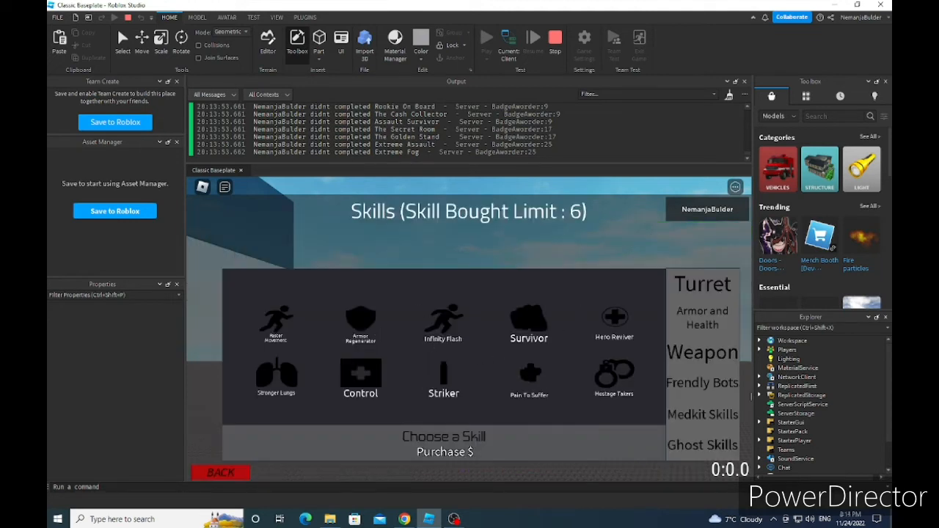
- Try choosing a skill, return to the lobby and leave the Assets screen open
left_click(729, 376)
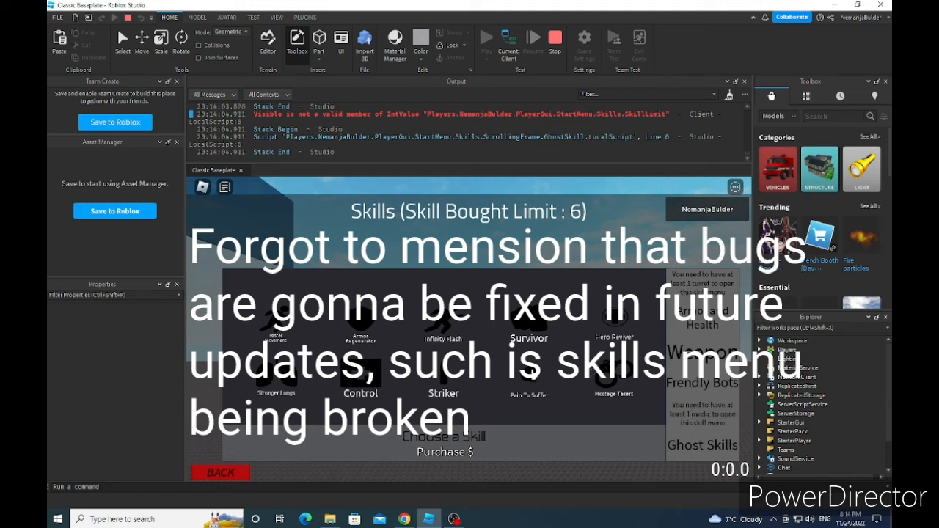
left_click(218, 471)
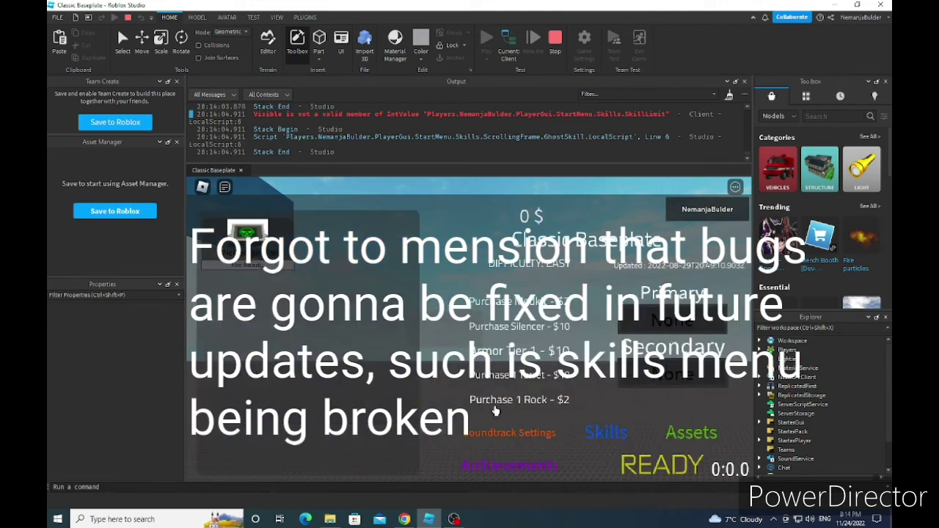
left_click(679, 434)
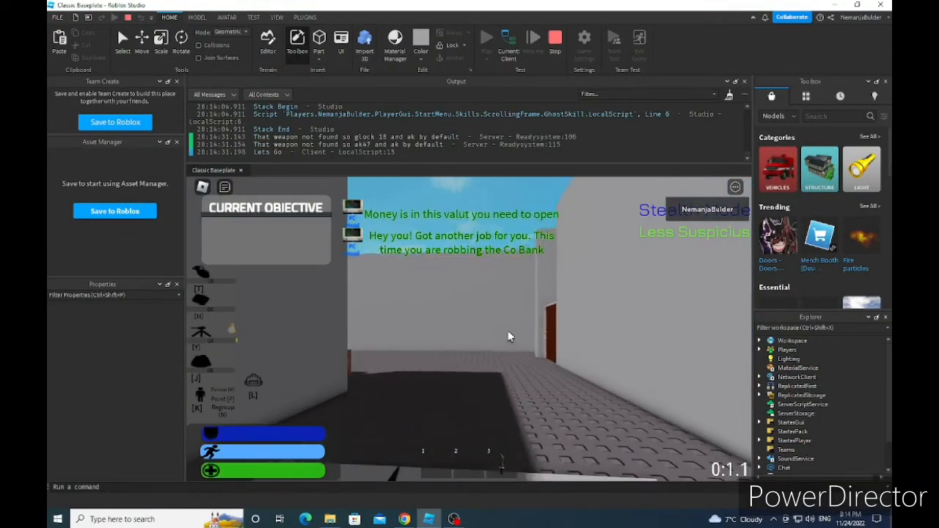
- Walk the character forward into the building after starting the mission
key("w")
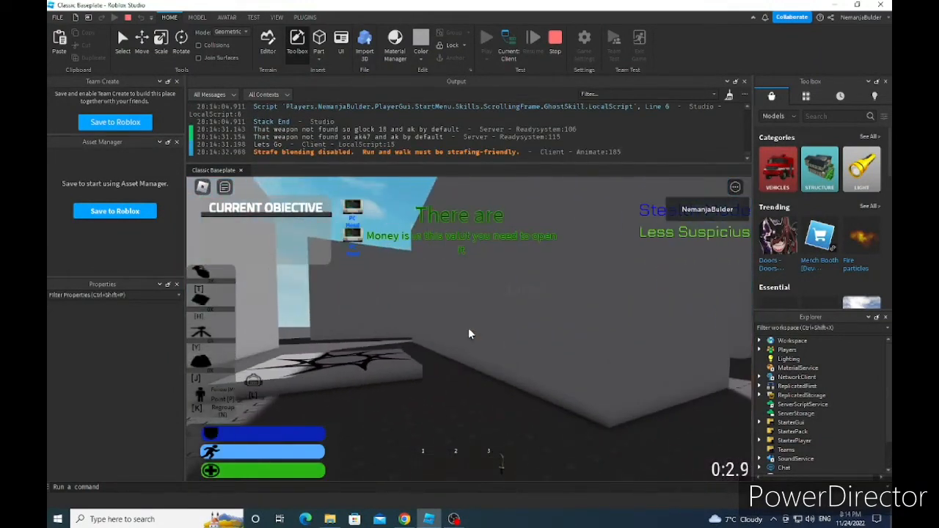